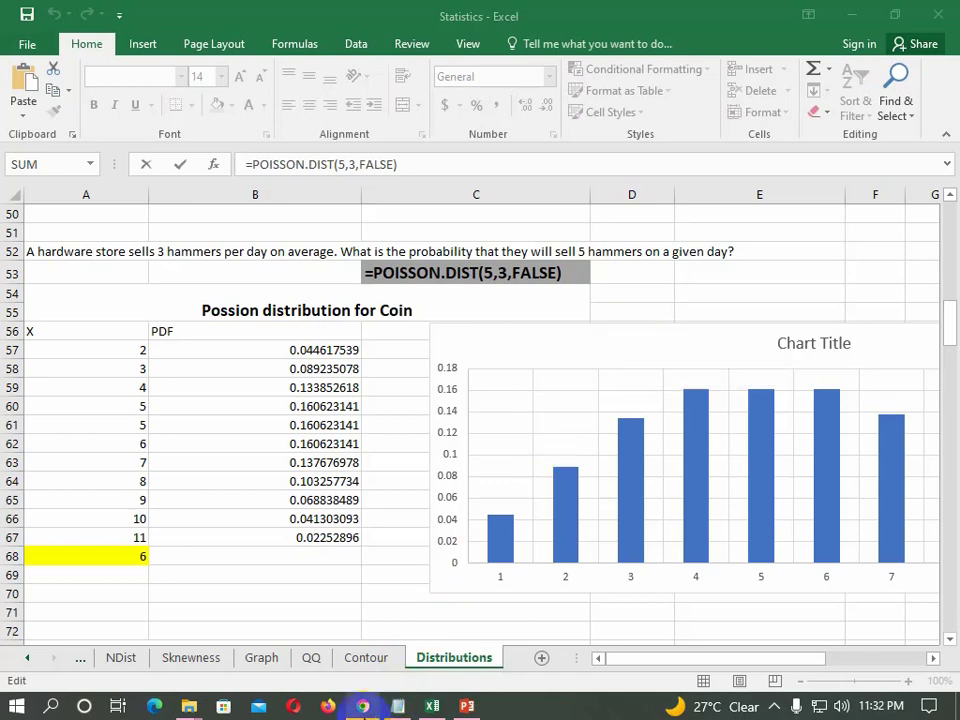
Switch from the Excel Statistics workbook to the browser showing the YouTube channel's playlists.
click(362, 706)
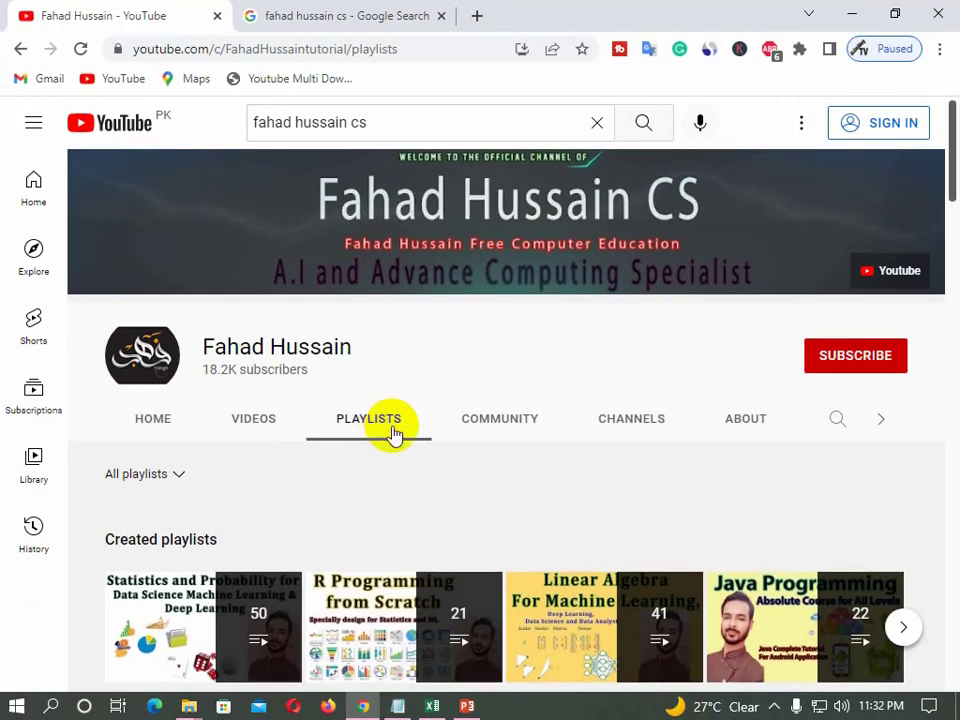
Browse the channel's playlists, glance at the Google results, then return to the Statistics workbook.
scroll(392, 435, down, 5)
scroll(418, 453, down, 5)
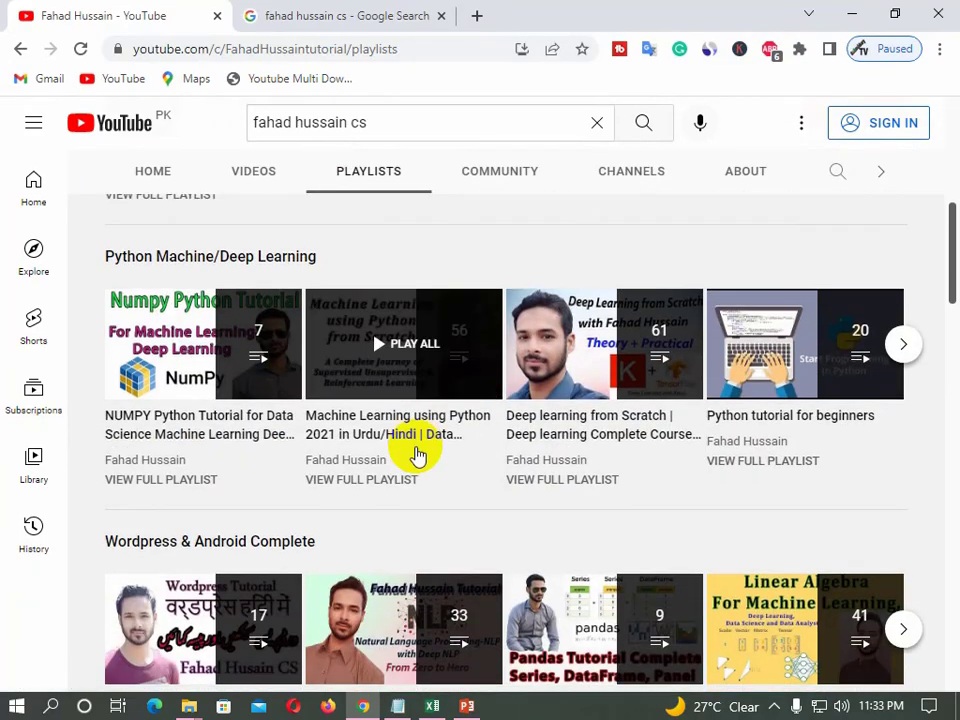
scroll(418, 453, up, 4)
scroll(418, 453, up, 4)
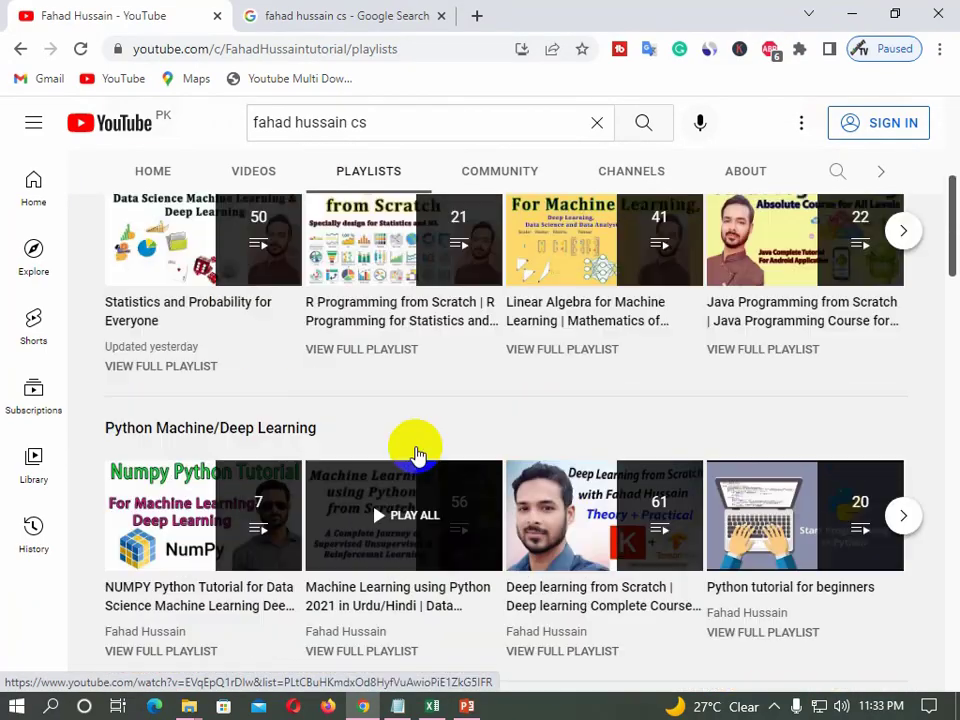
click(370, 15)
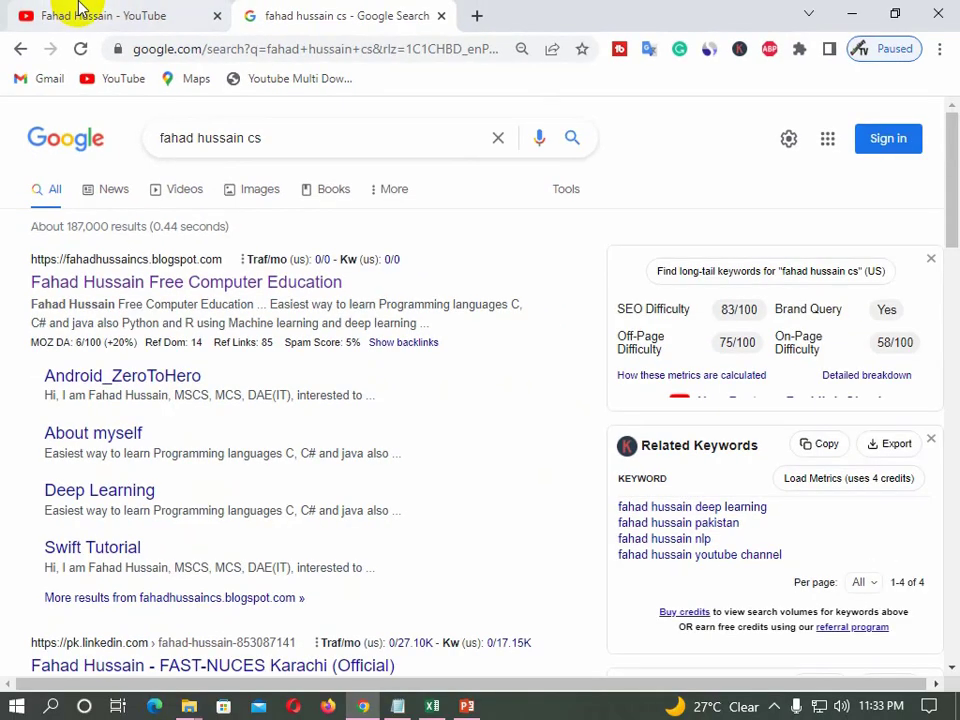
click(17, 11)
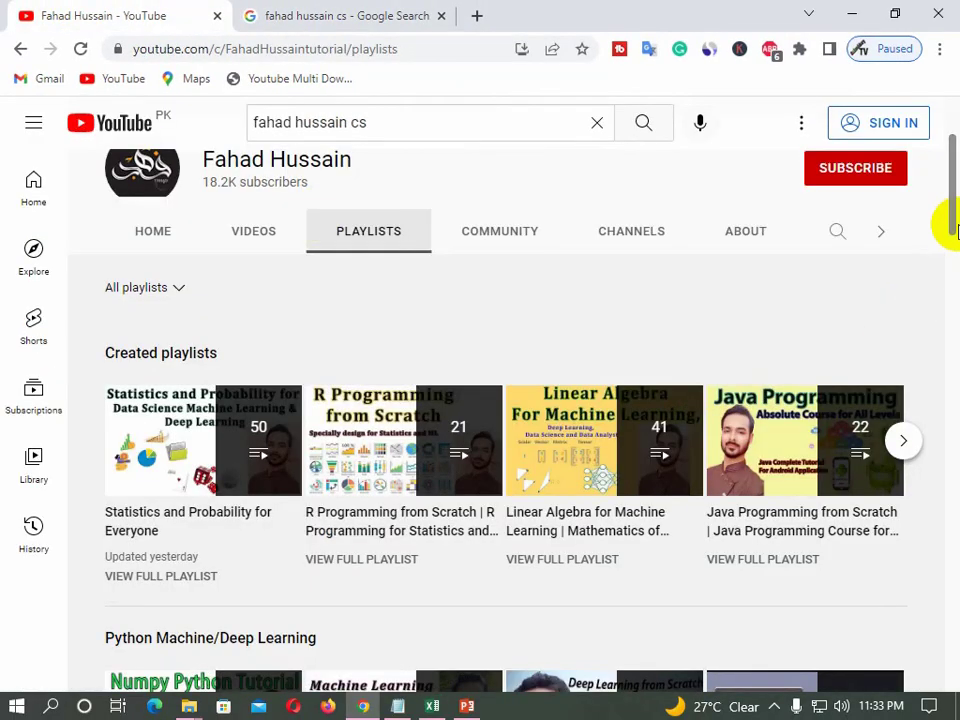
scroll(940, 215, up, 2)
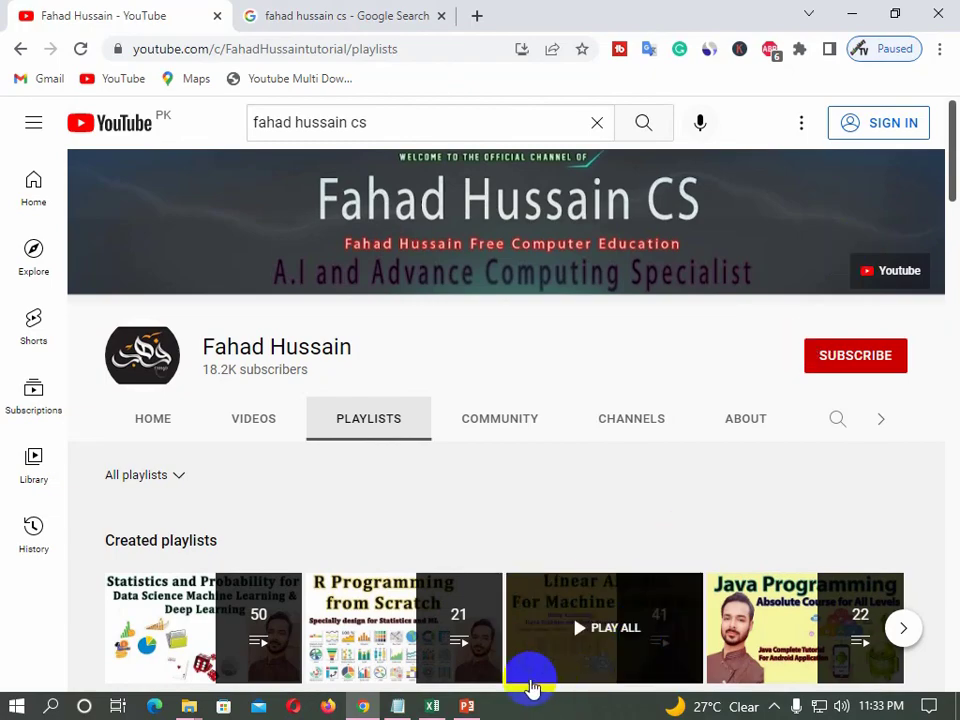
click(432, 706)
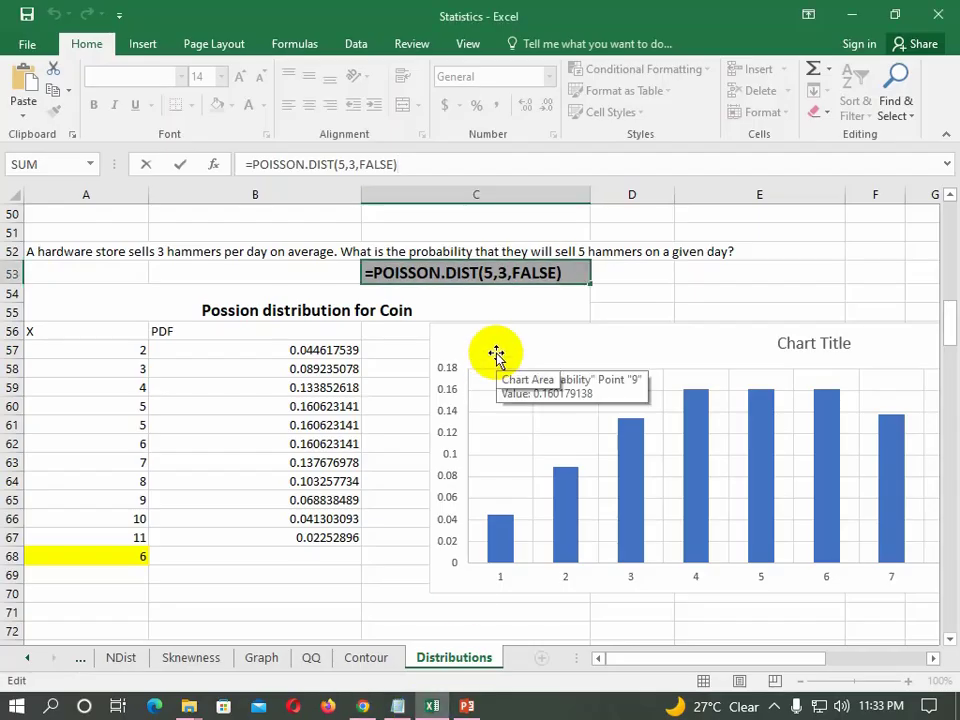
Commit =POISSON.DIST(5,3,FALSE) in C53 so it shows 0.100818813.
key(Return)
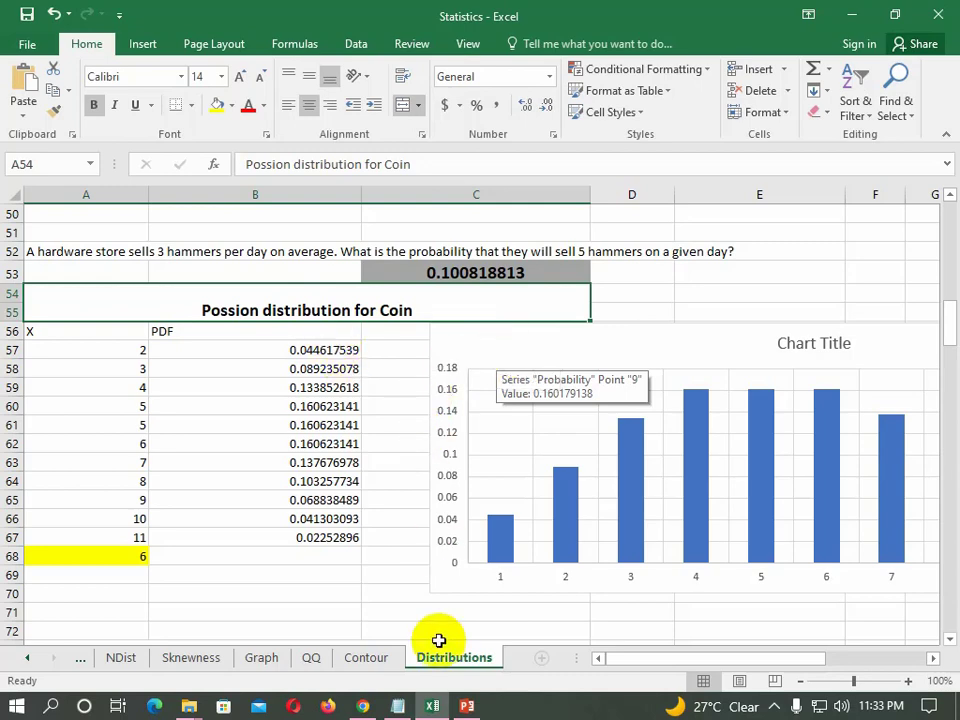
Bring the Statistics_DataScience1 PowerPoint deck to the front.
click(463, 706)
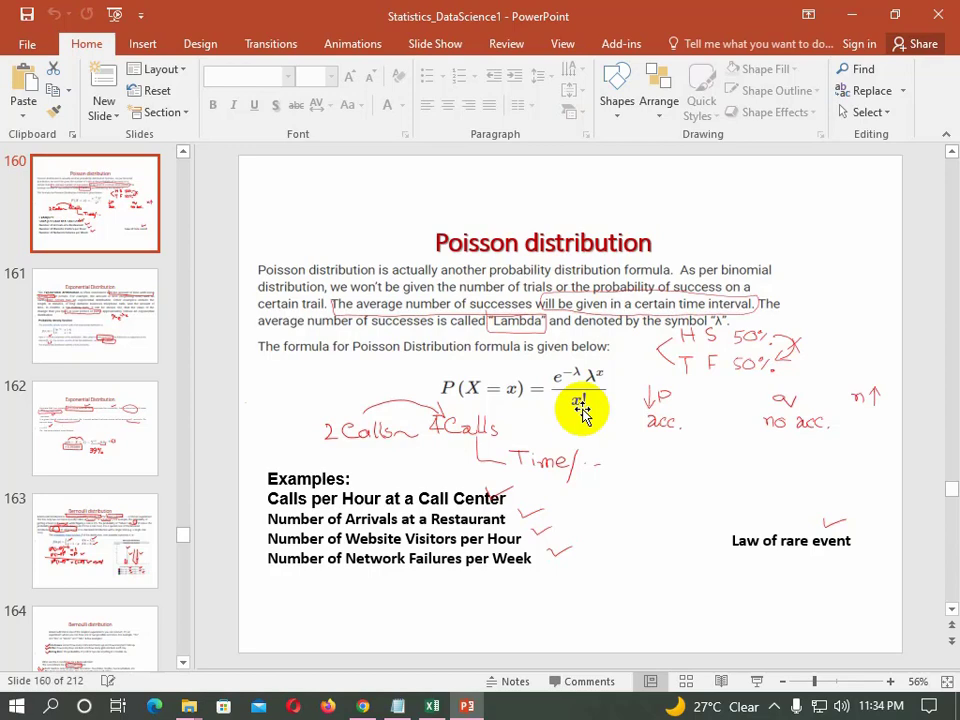
Read slide 160's Poisson distribution formula, then go back to the Excel workbook.
click(432, 706)
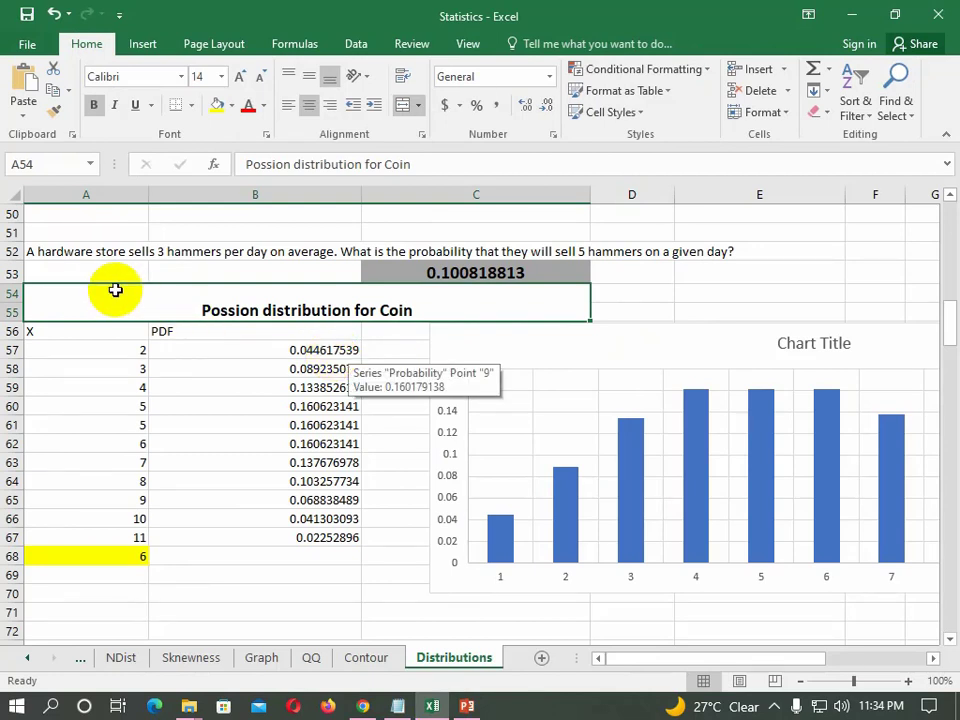
Check the hammer-sales question in A52, then edit C53's =POISSON.DIST(5,3,FALSE) in the formula bar.
click(102, 254)
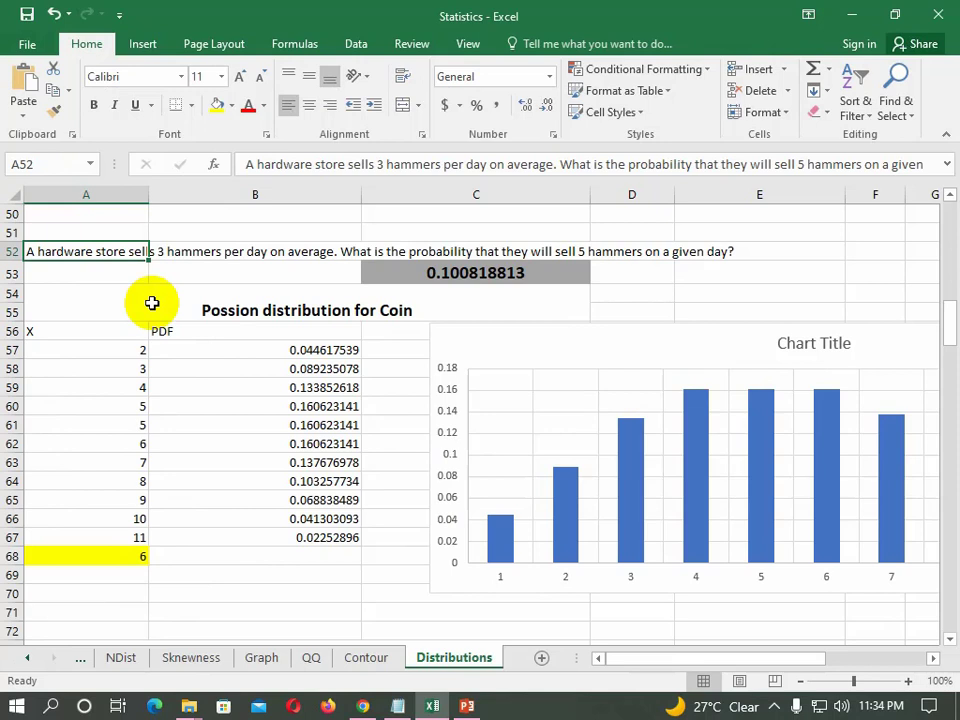
click(427, 270)
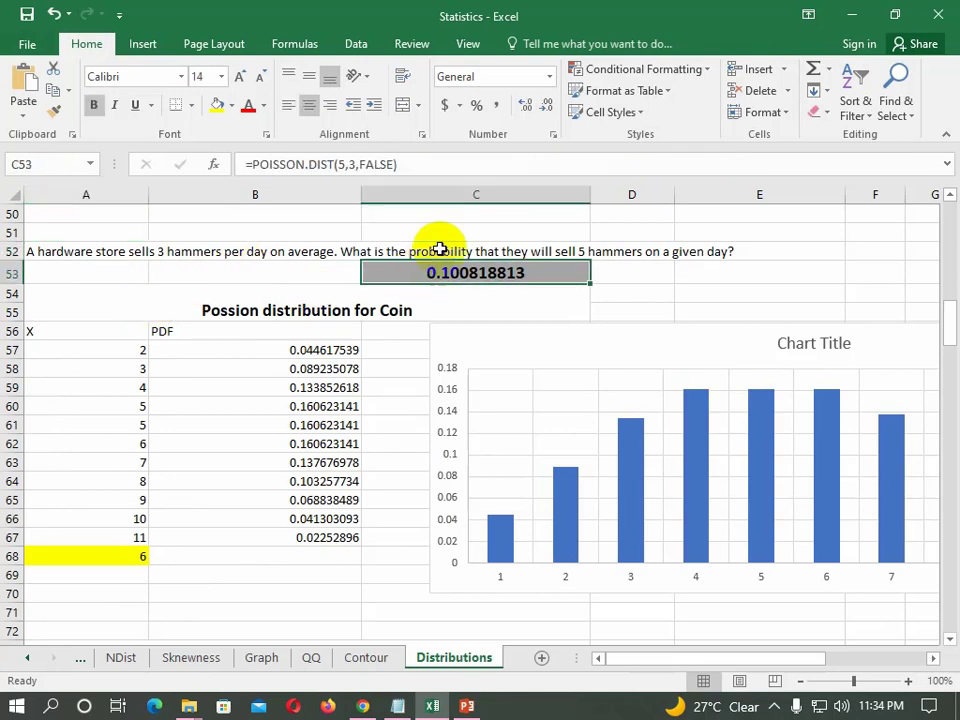
click(435, 164)
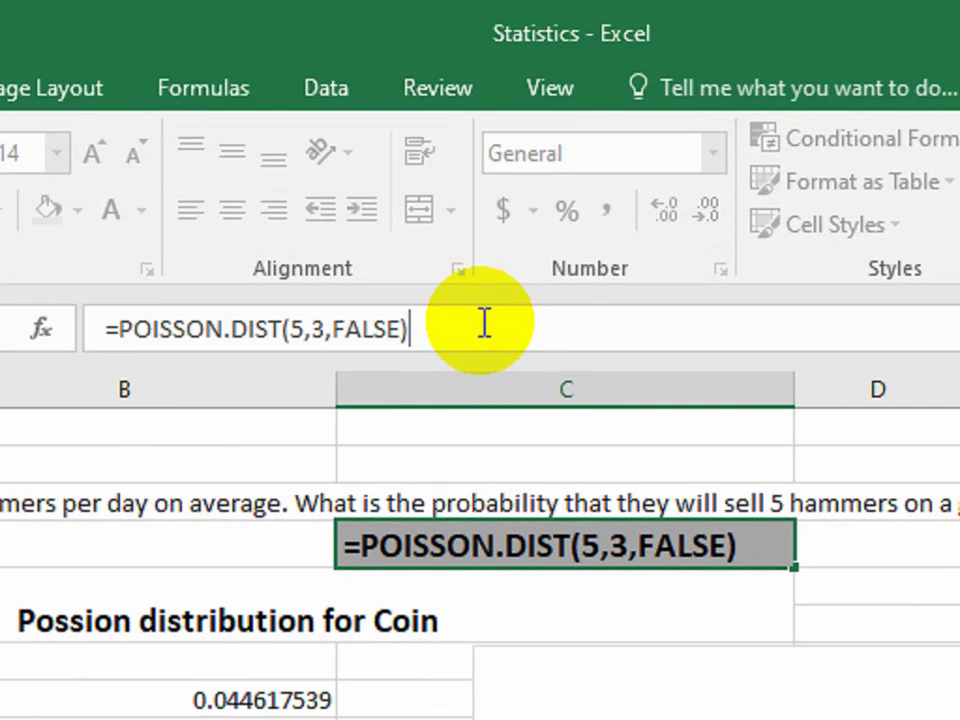
Delete and restore FALSE as C53's cumulative argument, recommitting the 0.100818813 result.
click(301, 330)
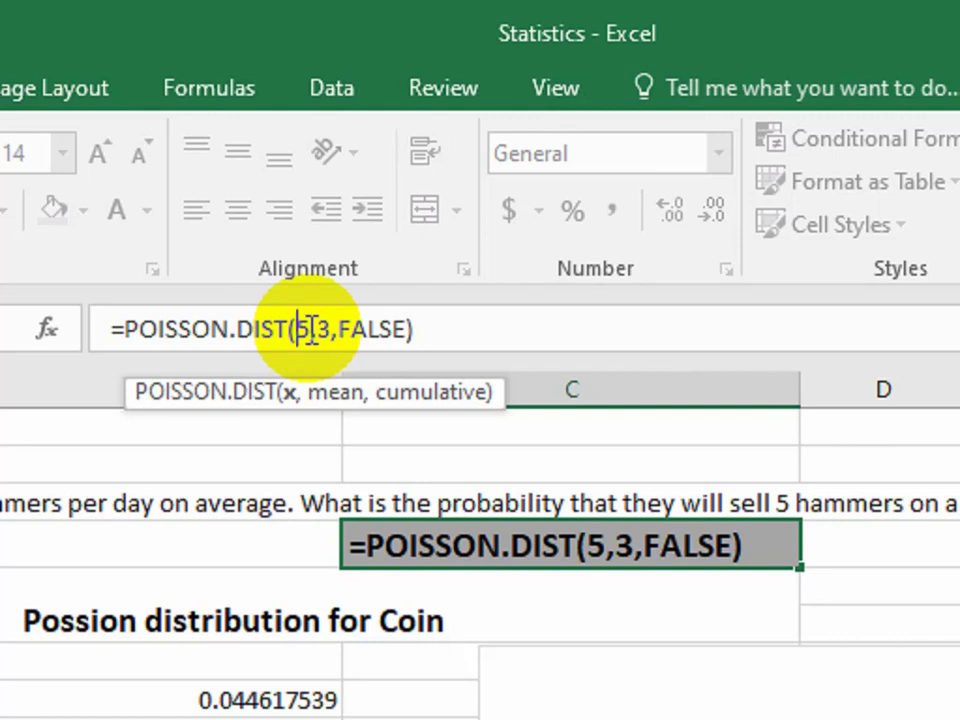
click(397, 328)
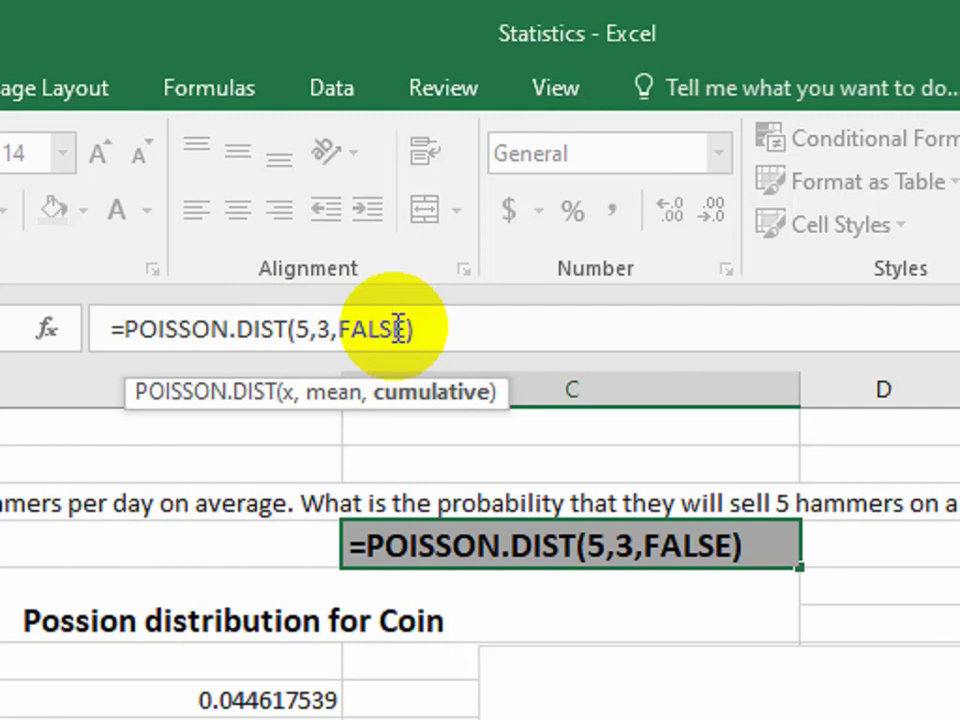
double_click(399, 328)
key(BackSpace)
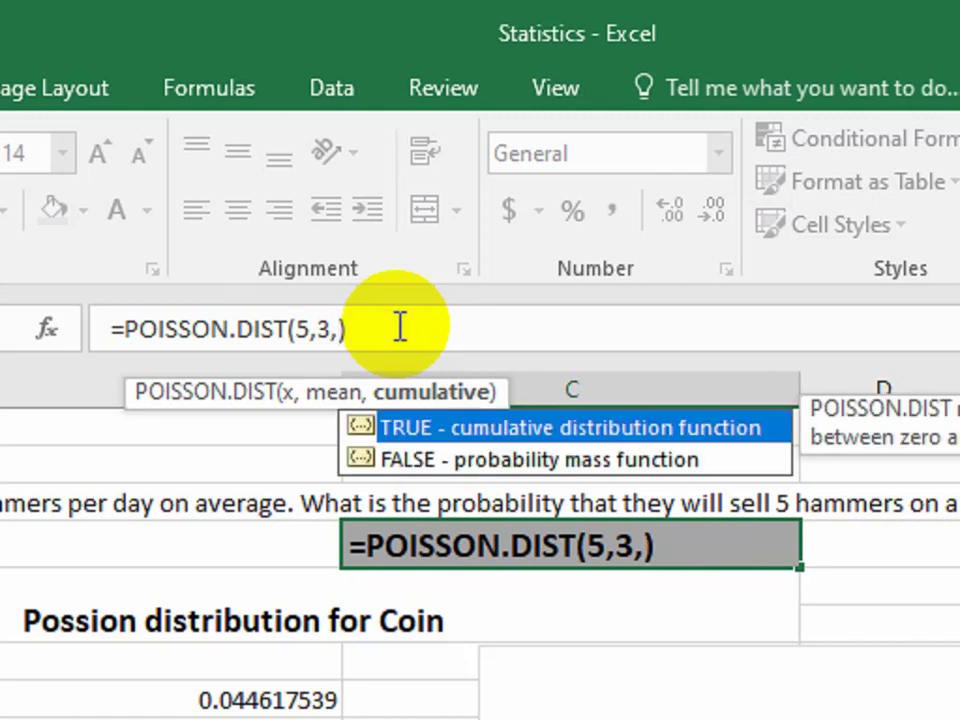
key(ctrl+z)
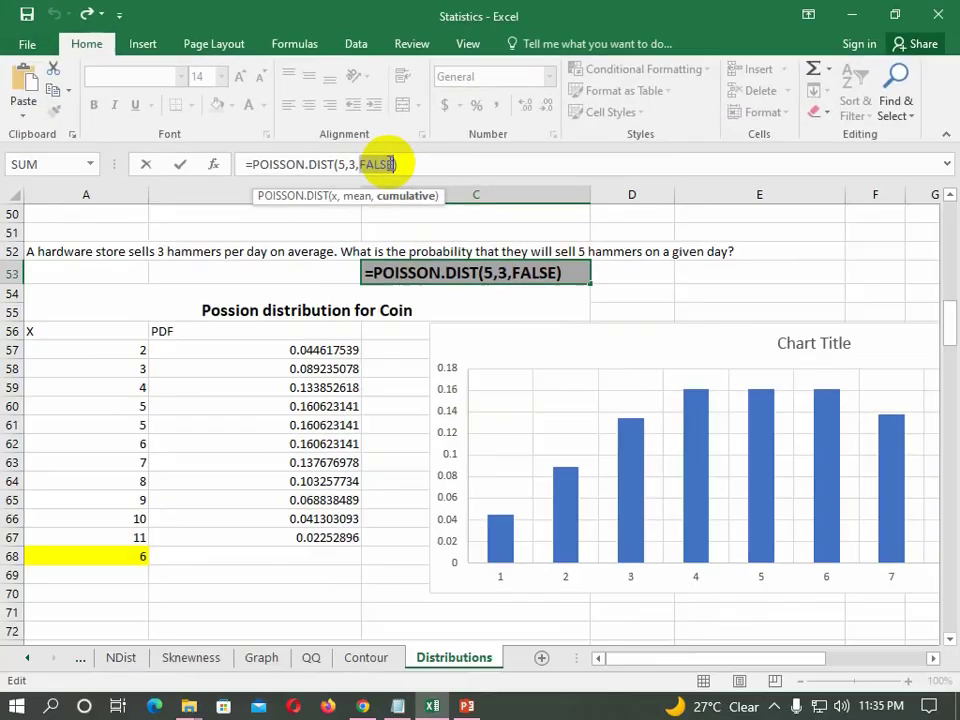
key(Return)
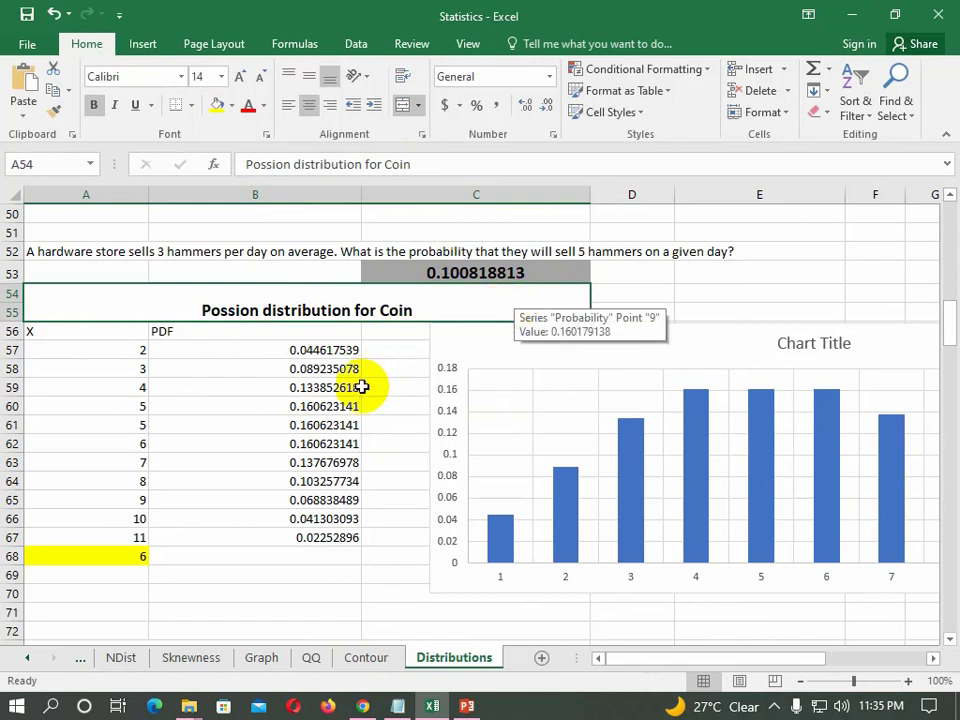
click(56, 420)
drag(94, 358, 107, 532)
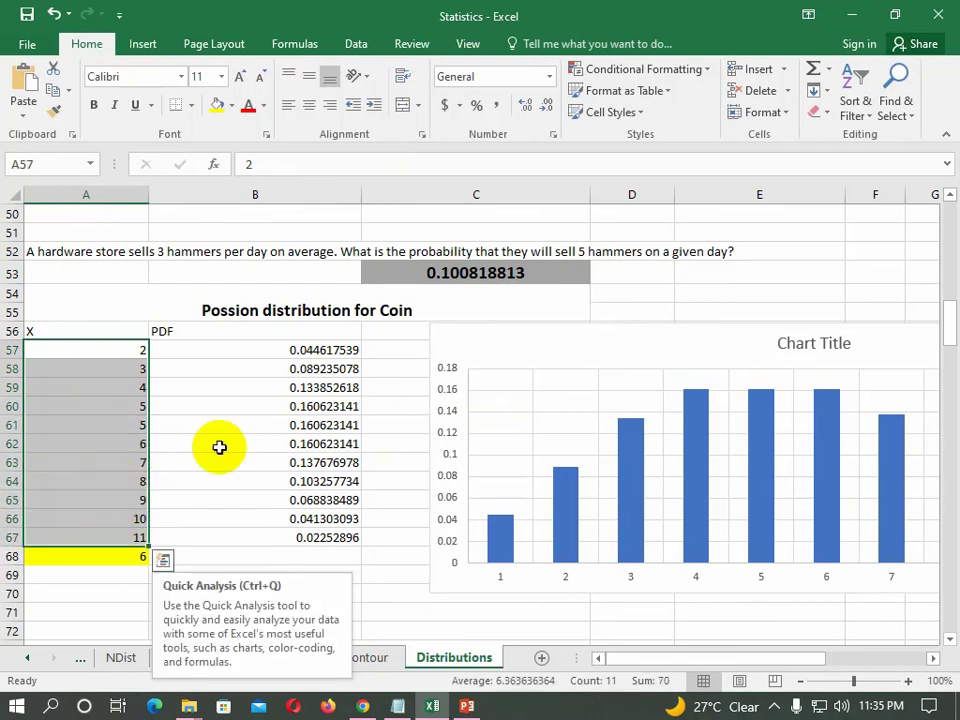
click(240, 348)
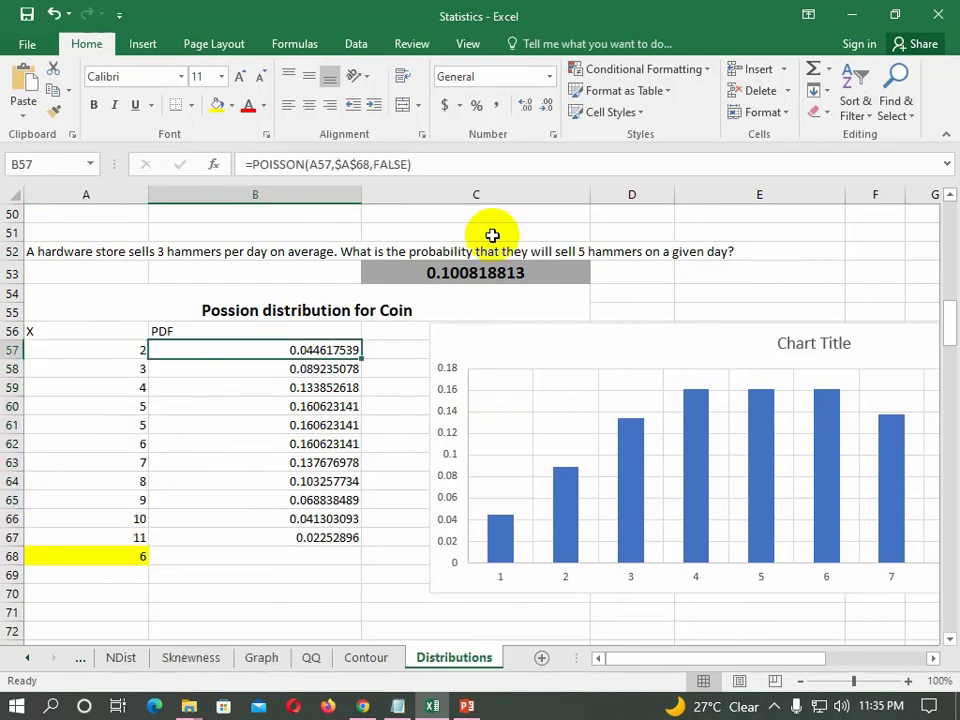
click(471, 166)
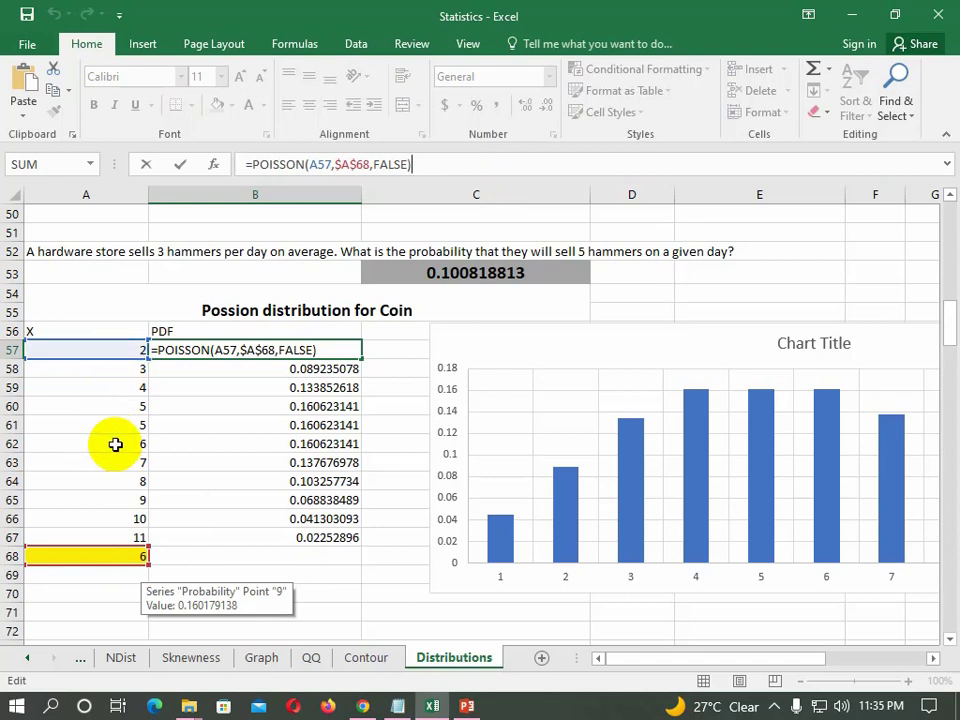
key(Return)
drag(69, 336, 250, 520)
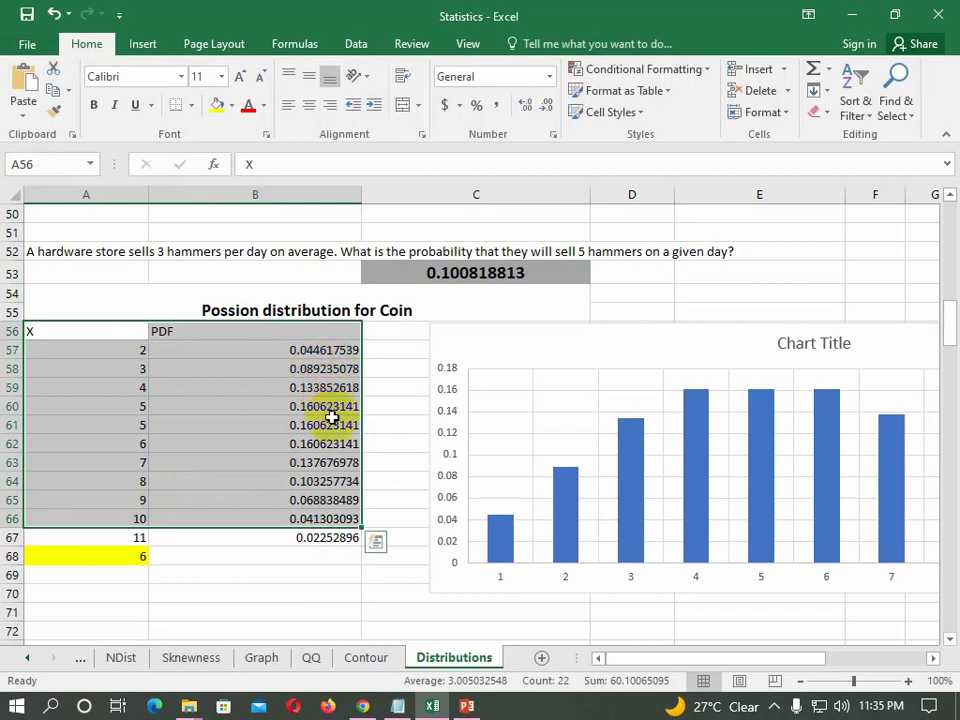
click(300, 560)
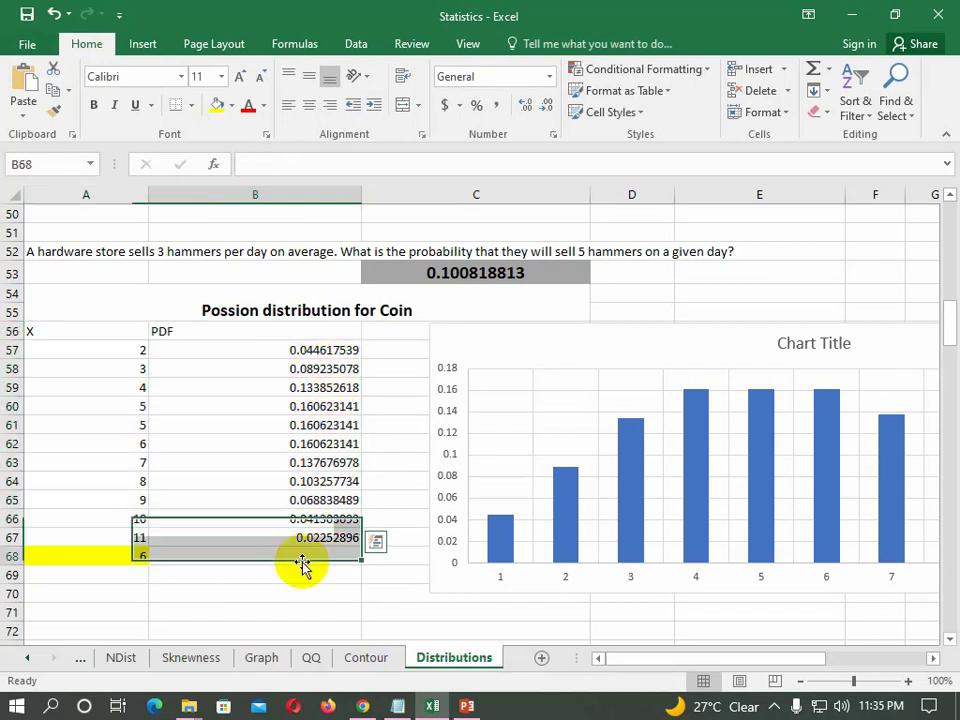
click(554, 352)
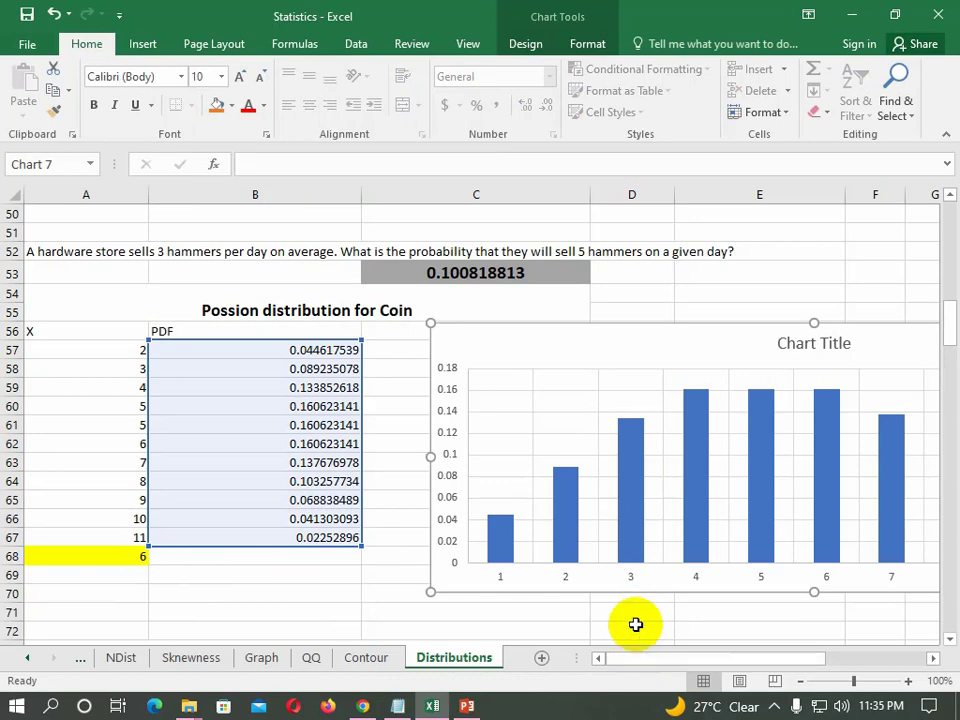
scroll(635, 619, up, 1)
scroll(620, 570, down, 1)
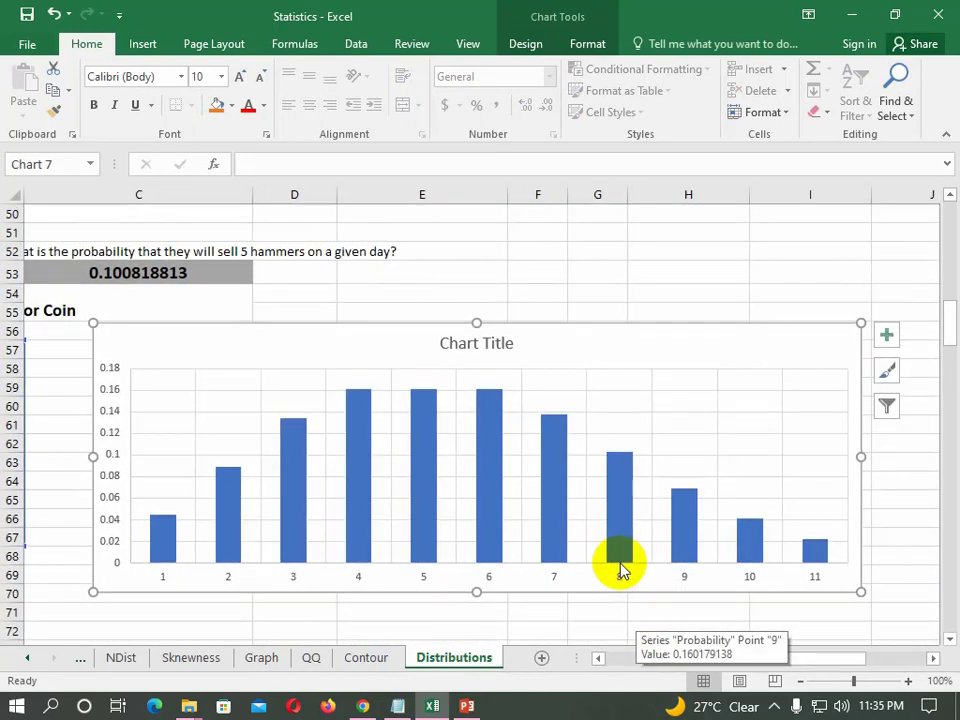
scroll(620, 570, up, 3)
scroll(620, 570, down, 3)
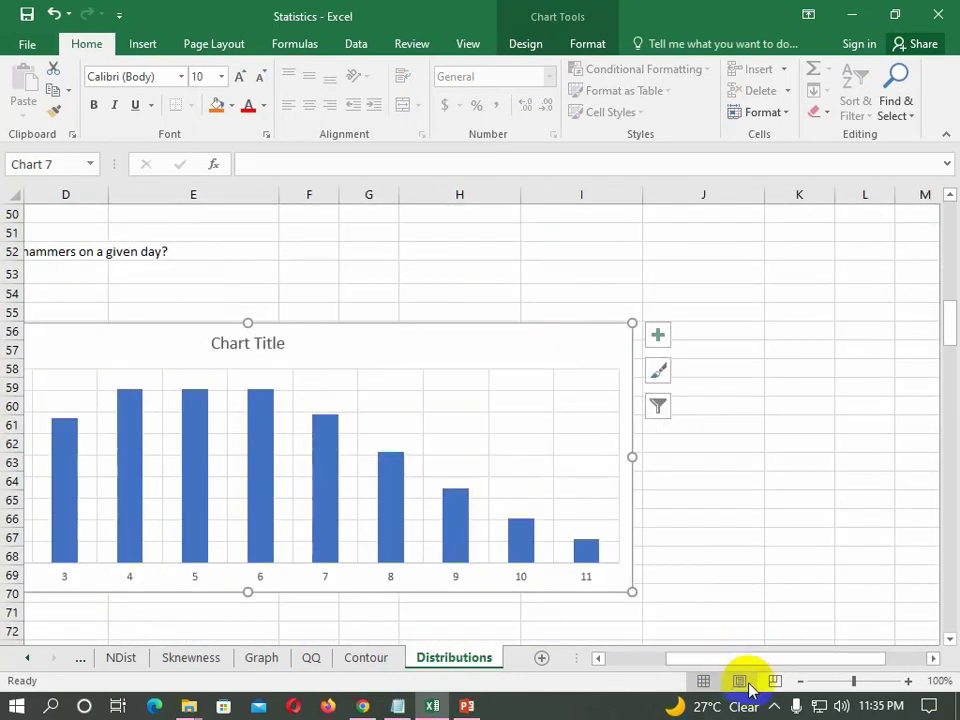
click(806, 681)
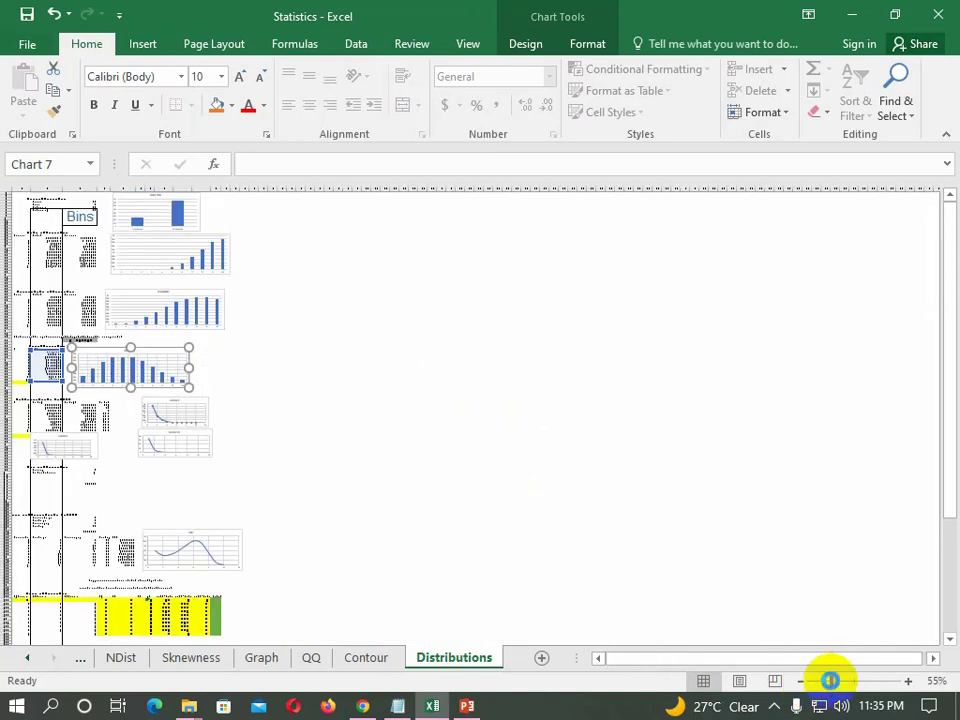
click(832, 681)
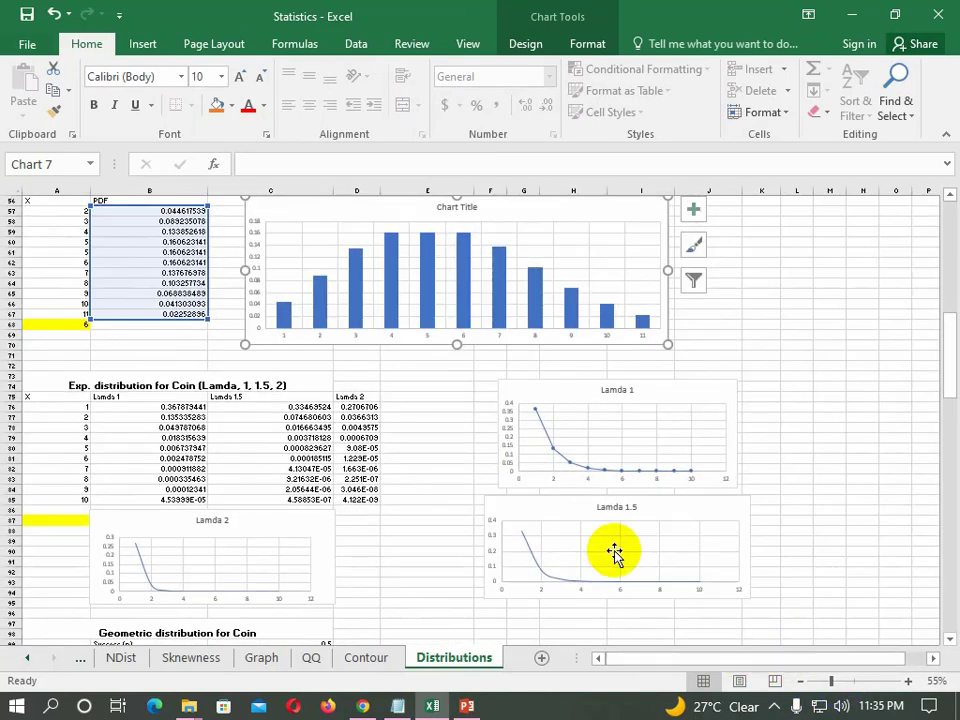
drag(946, 364, 951, 358)
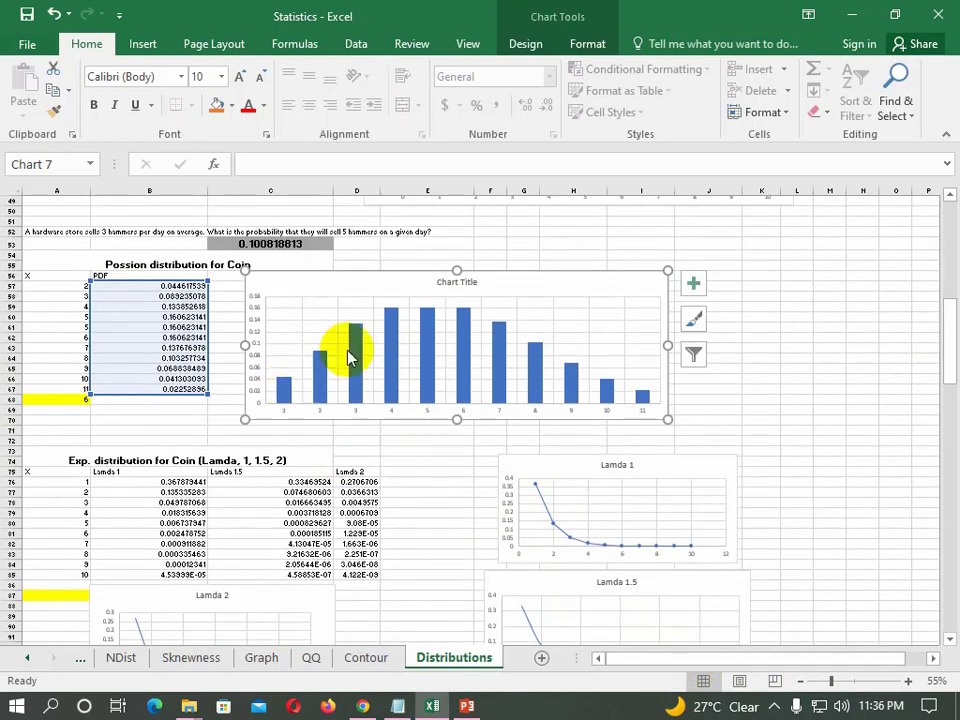
mouse_move(348, 345)
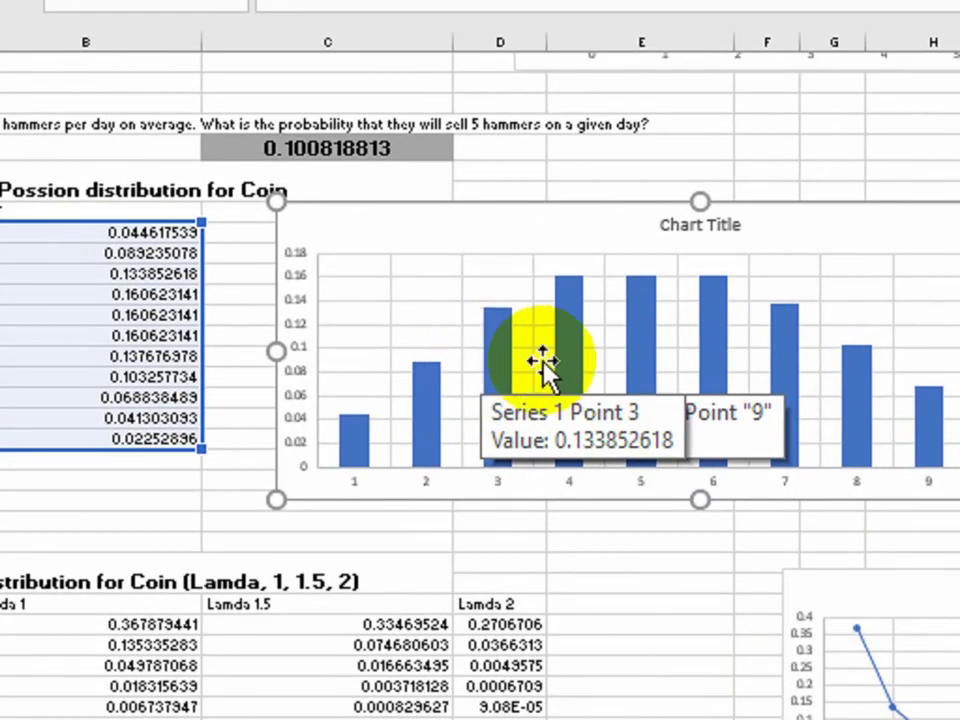
mouse_move(870, 390)
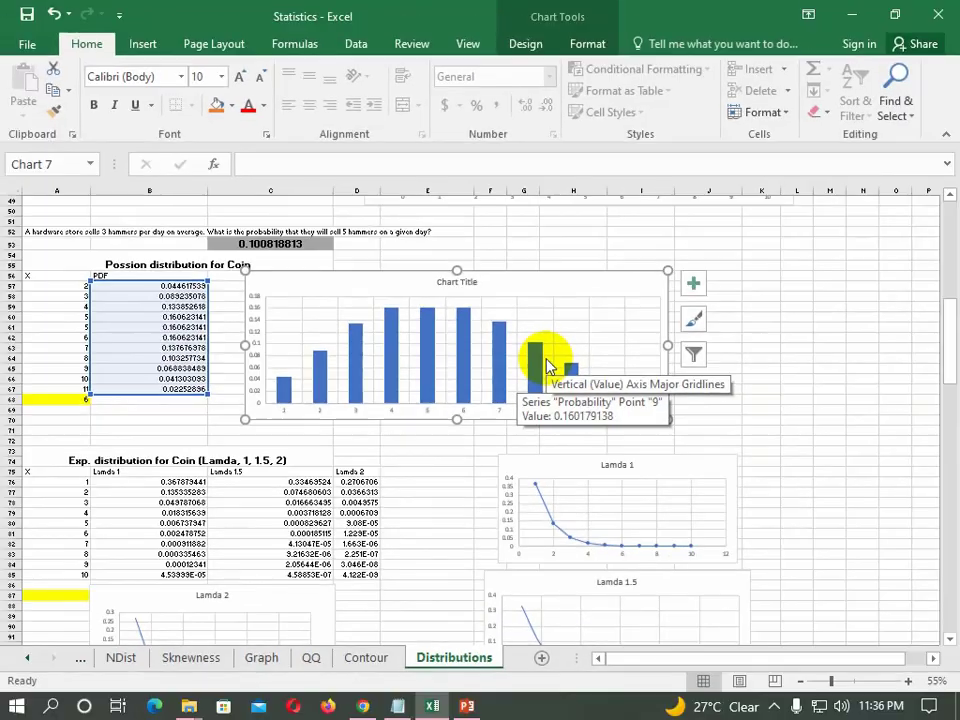
Enter x values 12, 2 and 1 in A57, A59 and A62 of the Poisson table.
click(75, 286)
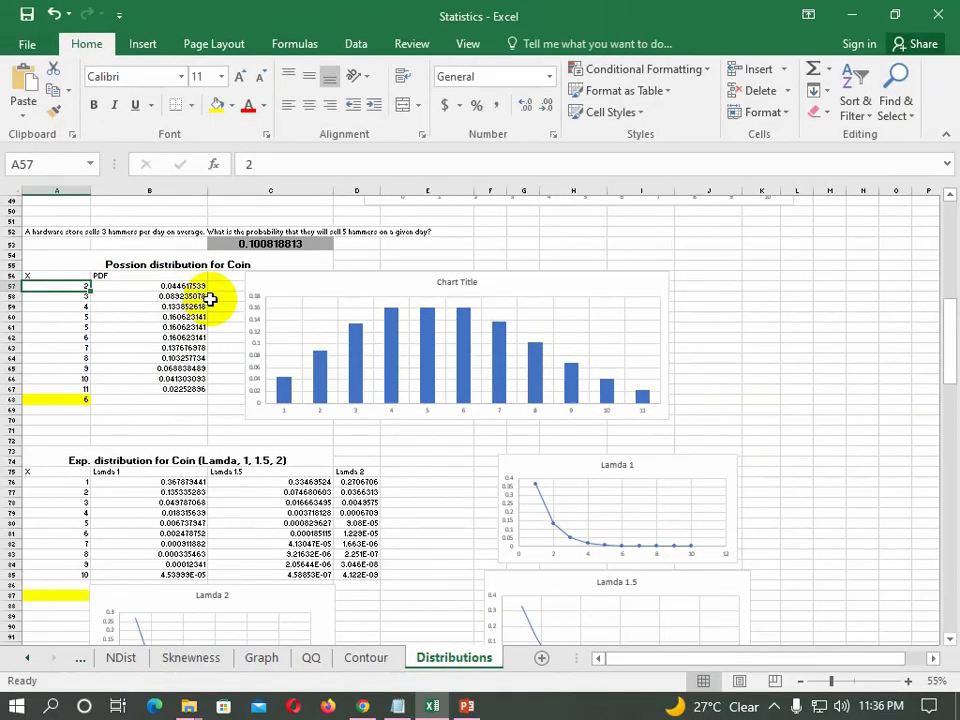
text(12)
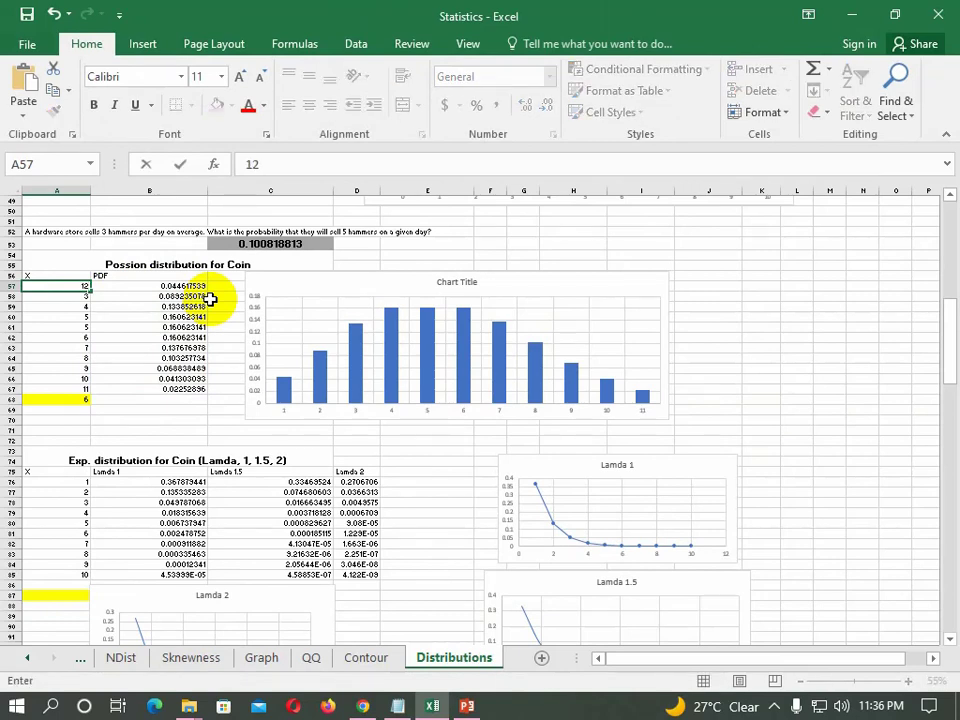
key(Return)
key(Return)
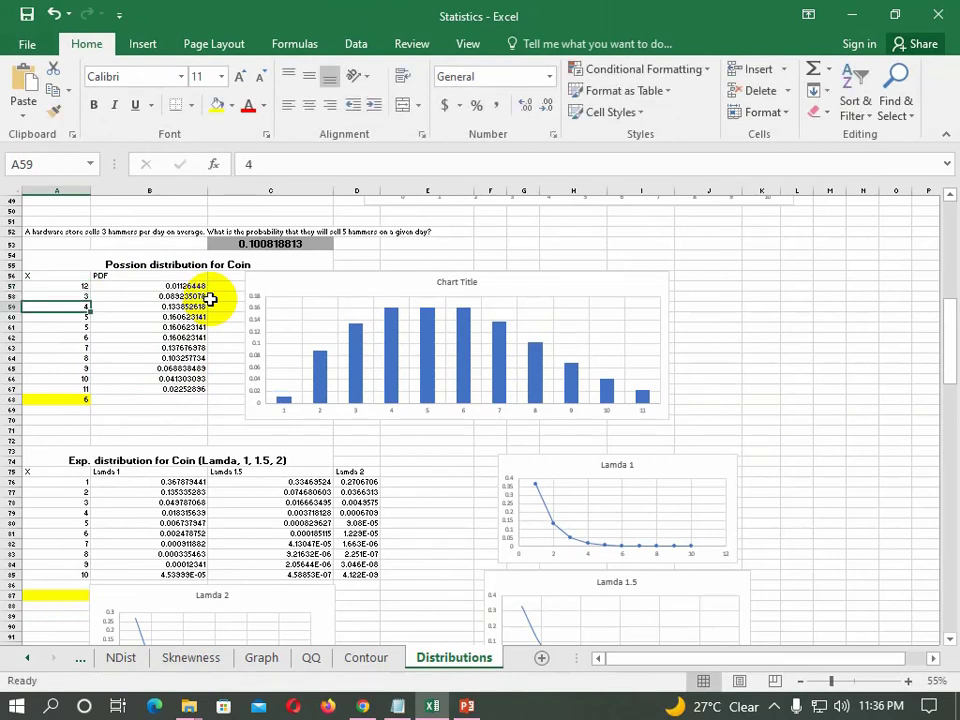
text(2)
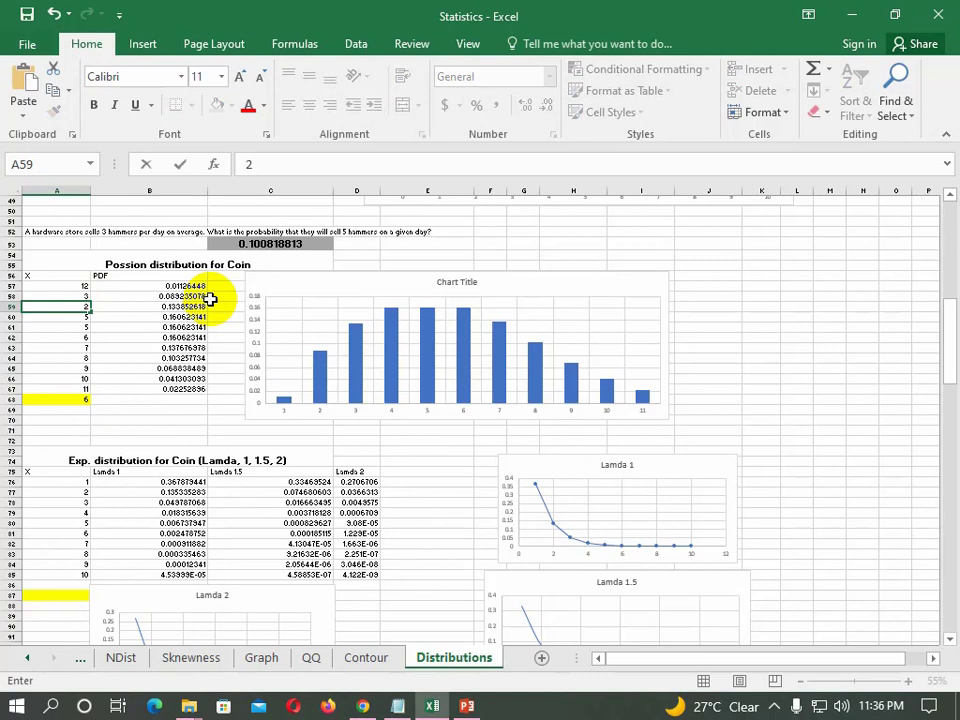
key(Return)
key(Return)
key(Return)
text(1)
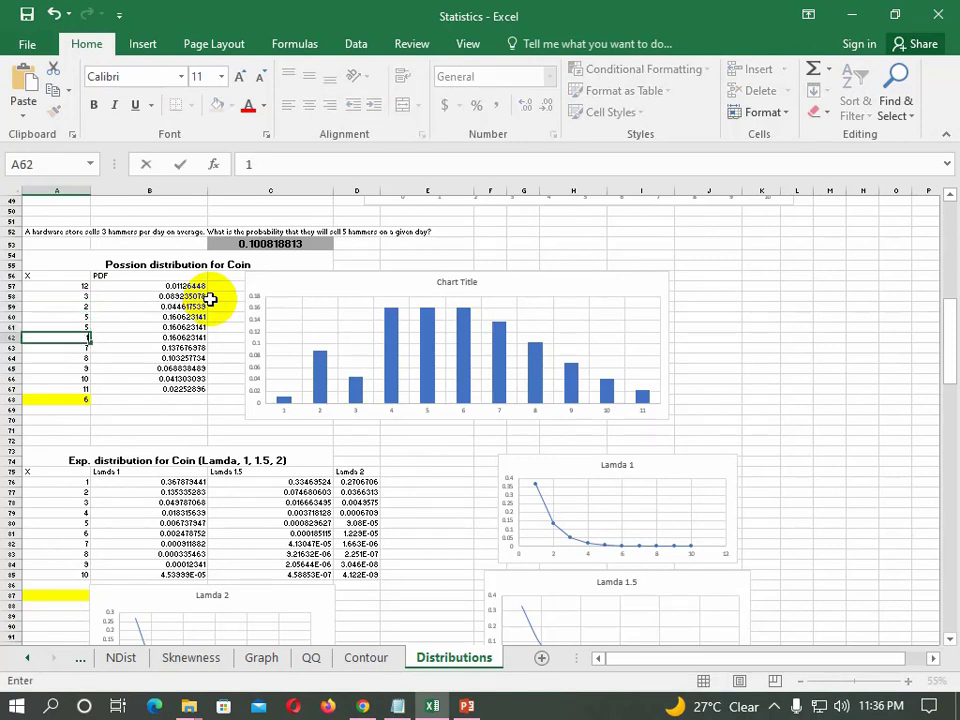
click(203, 348)
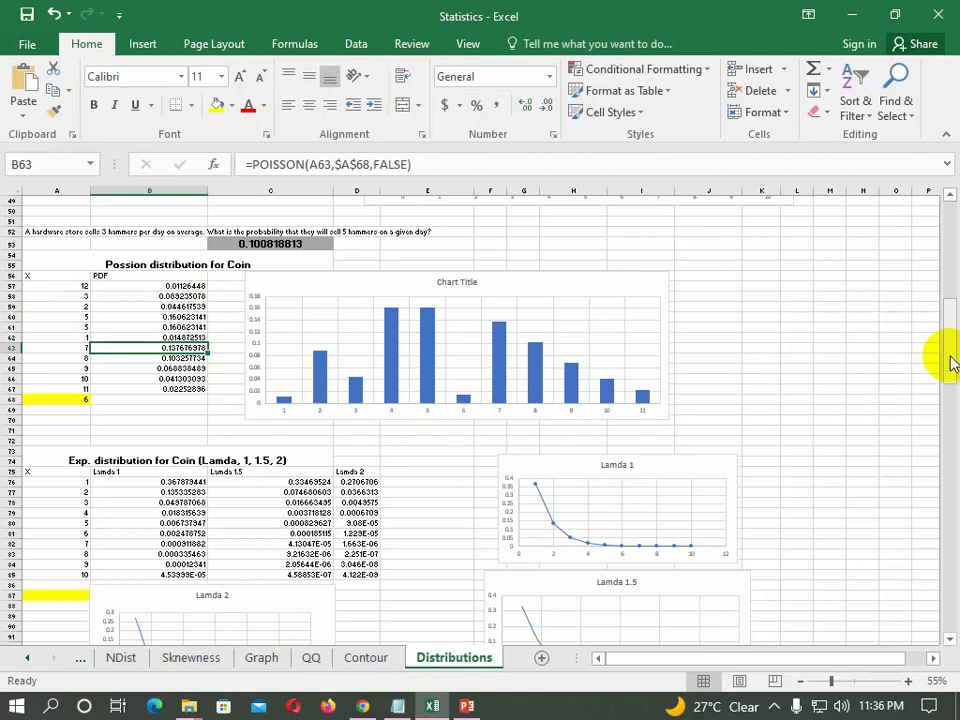
Zoom in on the Distributions sheet using the status bar zoom controls.
drag(952, 360, 949, 366)
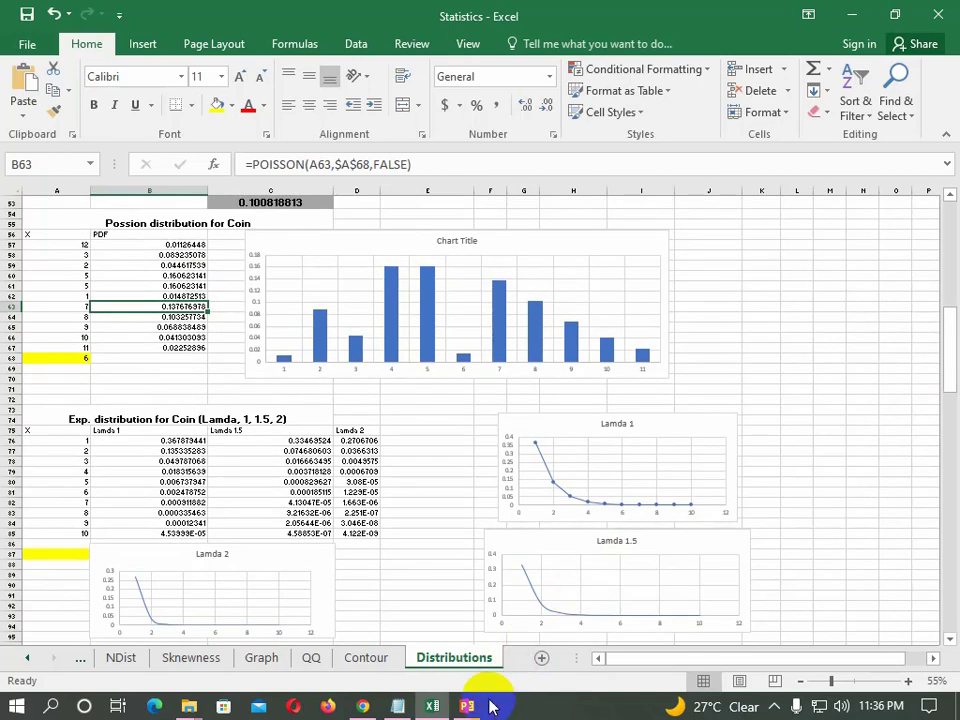
click(910, 682)
click(907, 682)
click(907, 682)
click(907, 682)
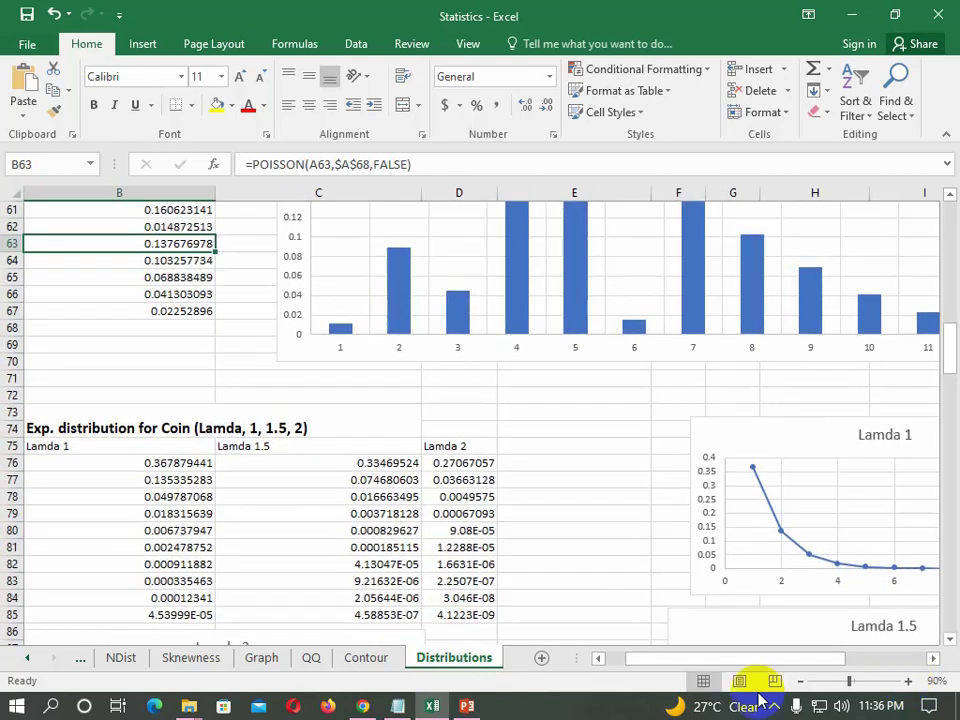
drag(729, 667, 623, 666)
Go through the slides from 160 to 162's exponential phone-call example, then return to Excel.
click(465, 706)
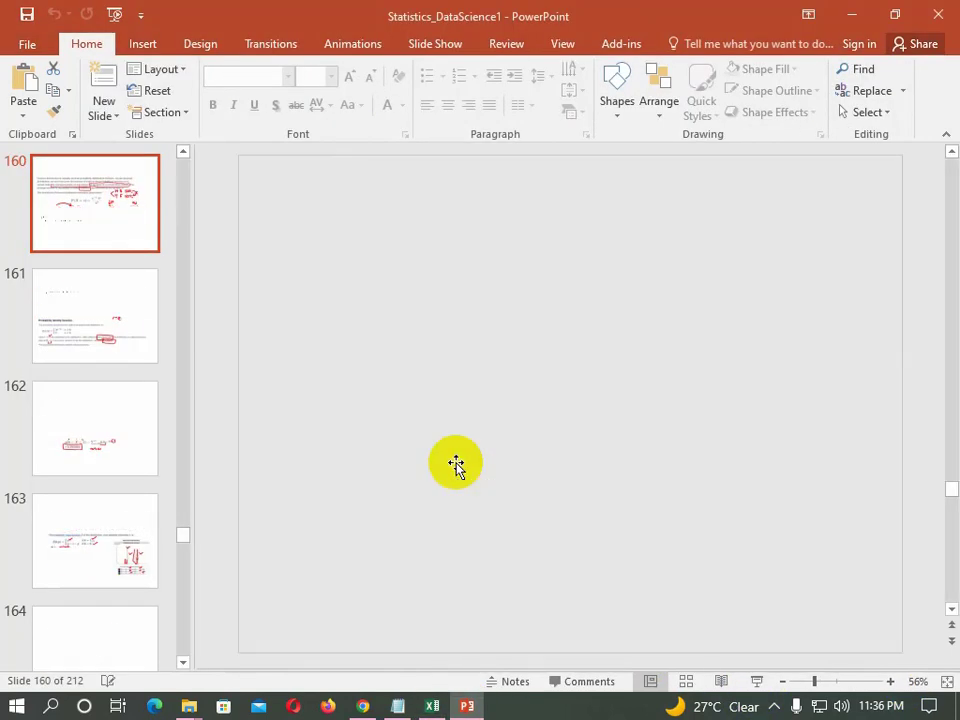
scroll(456, 466, down, 1)
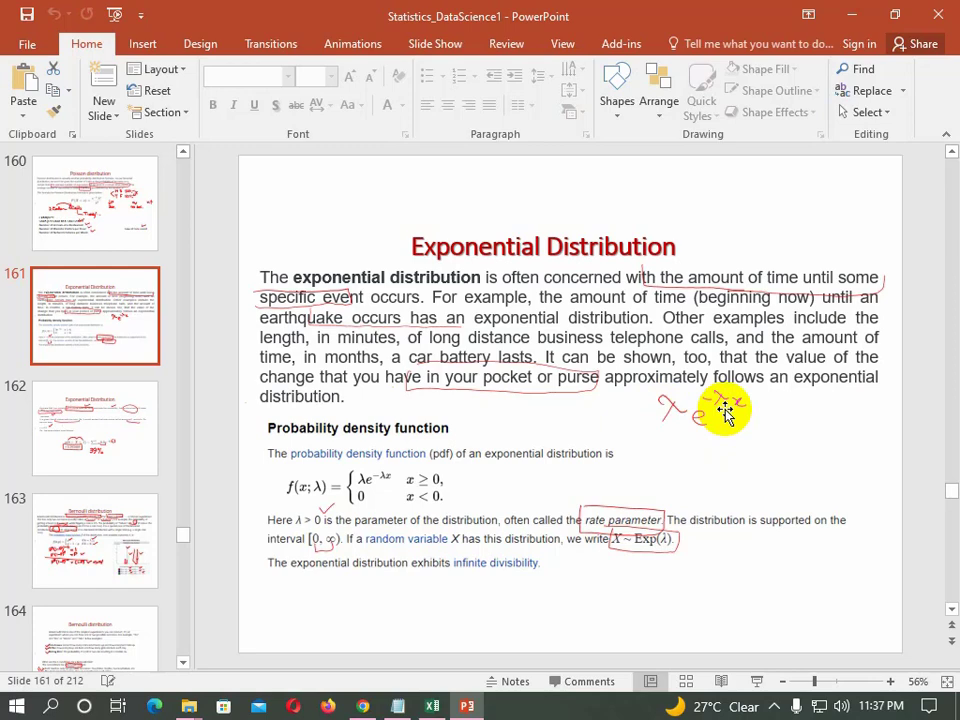
scroll(726, 410, down, 1)
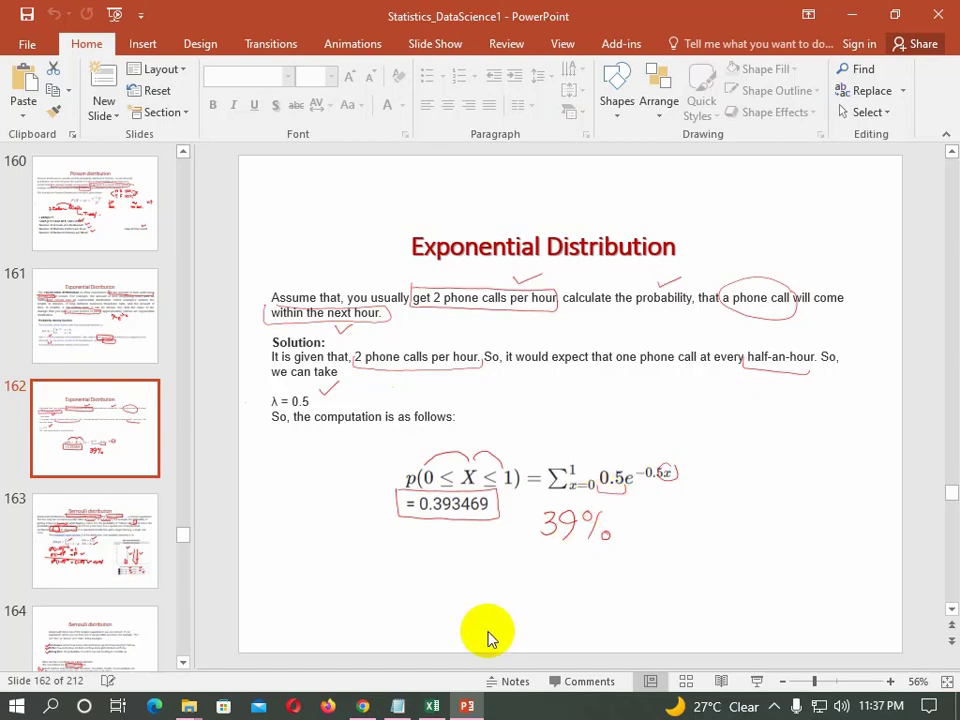
click(432, 706)
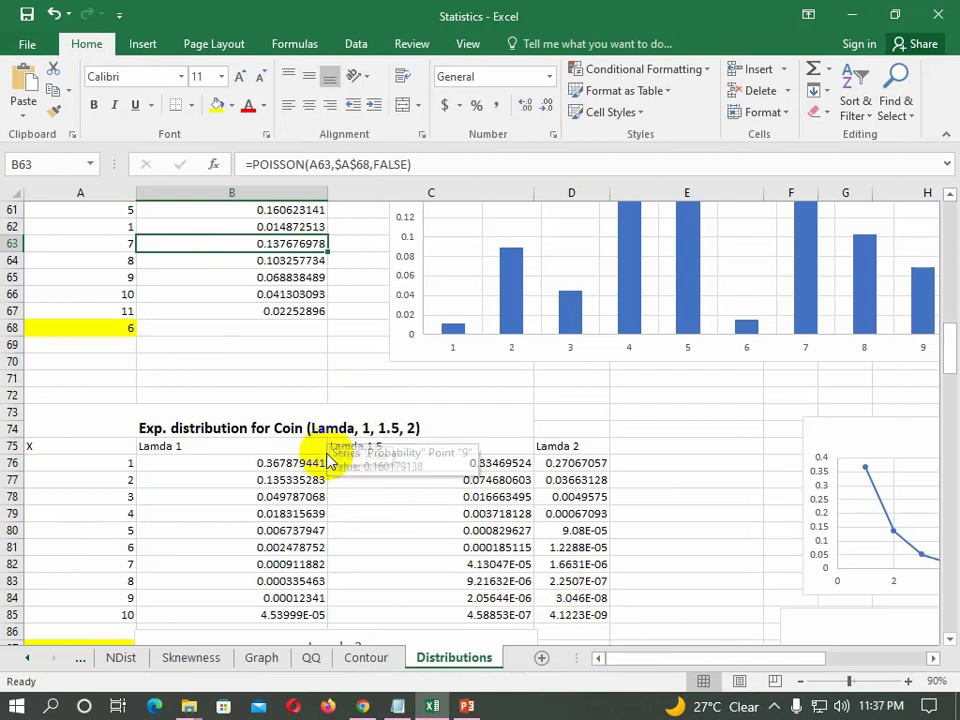
click(81, 461)
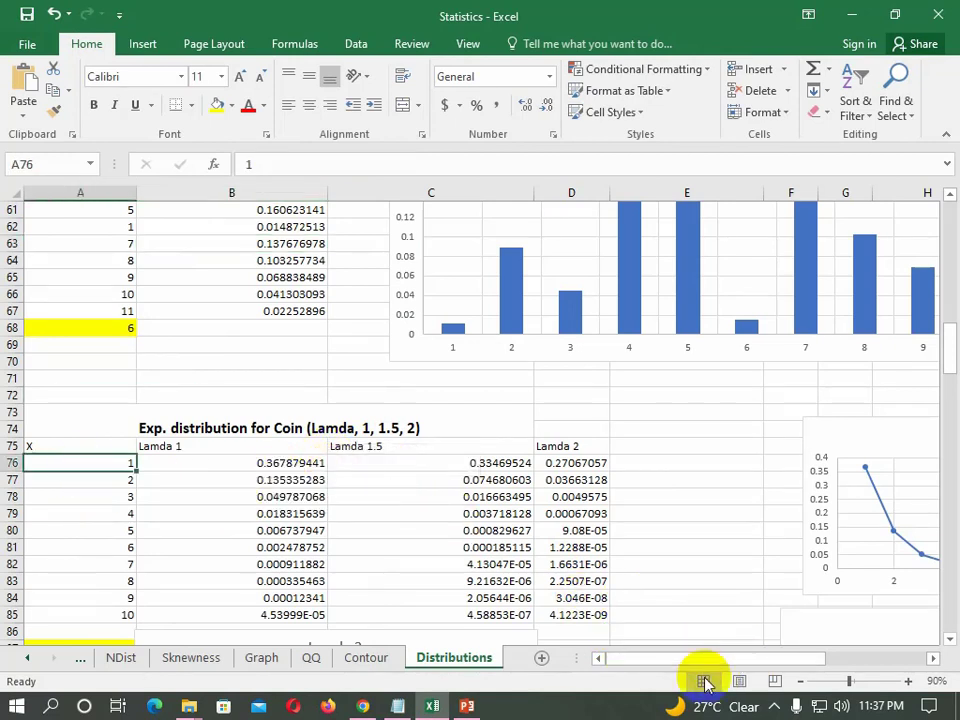
click(798, 681)
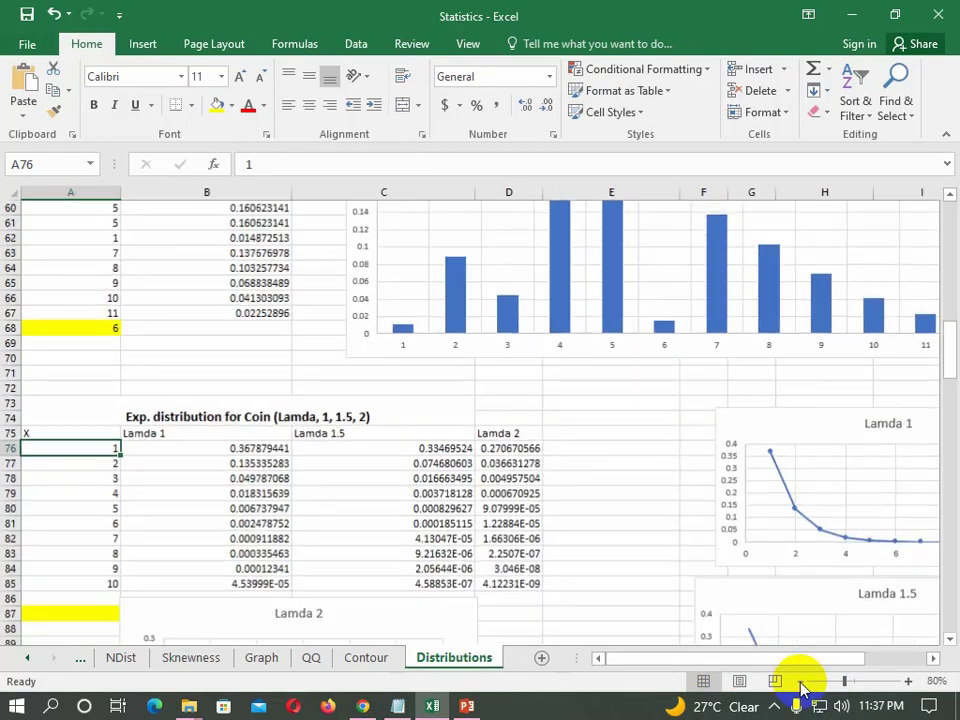
click(797, 681)
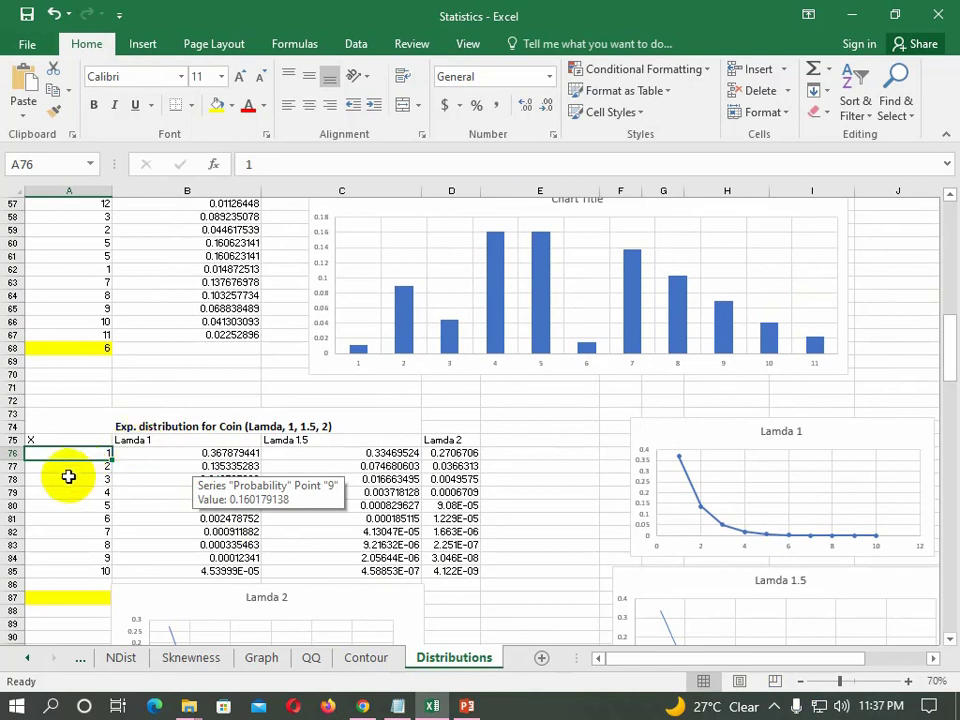
click(84, 507)
click(215, 453)
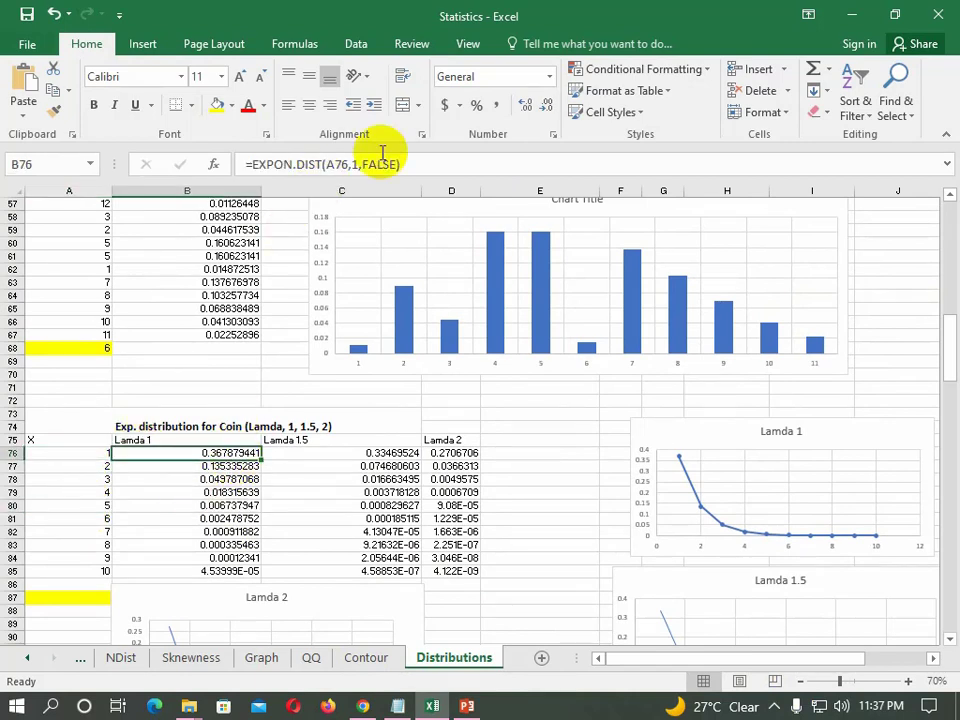
click(432, 163)
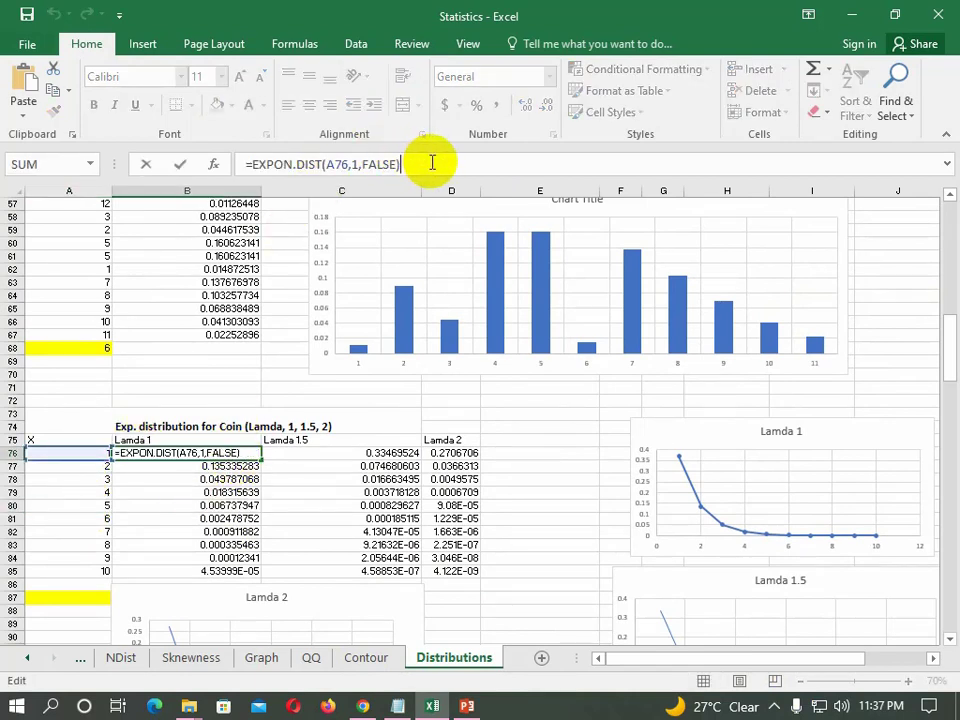
click(357, 166)
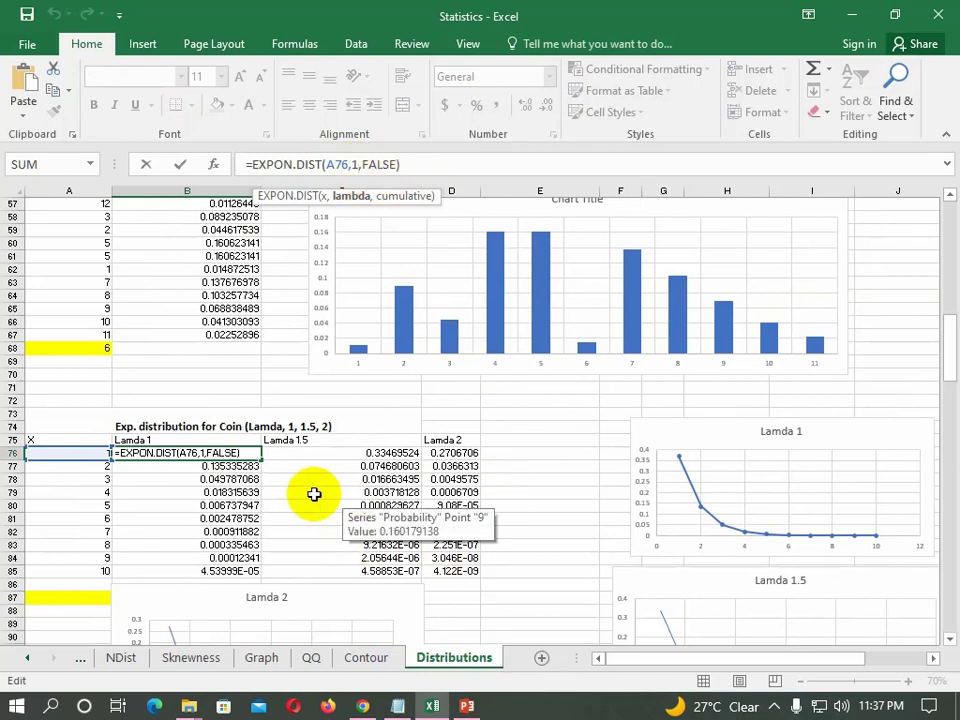
key(Return)
key(Up)
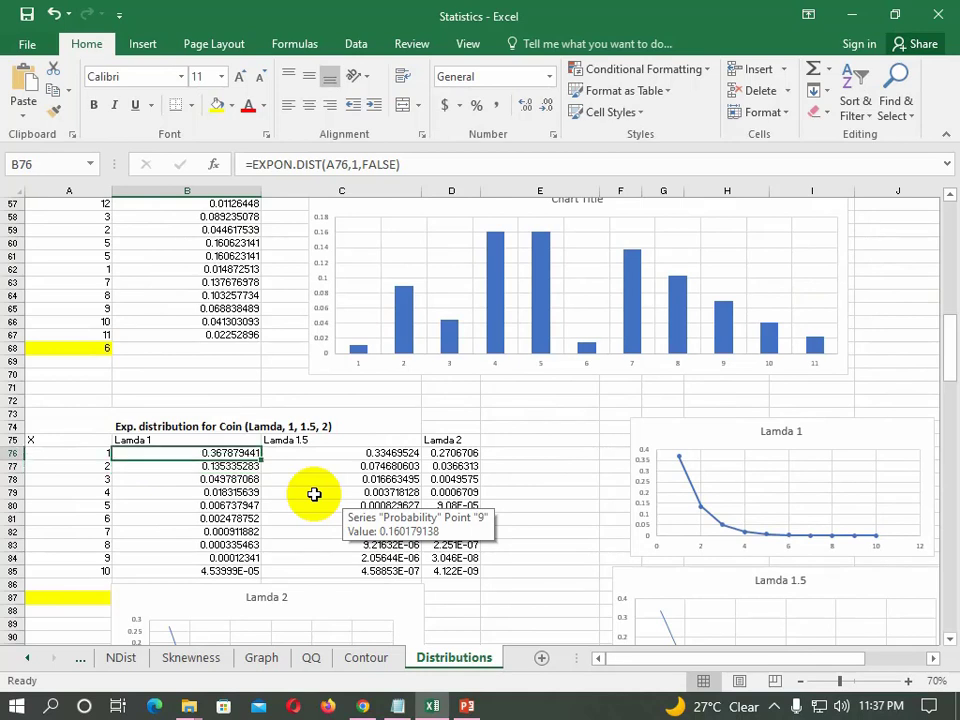
click(281, 459)
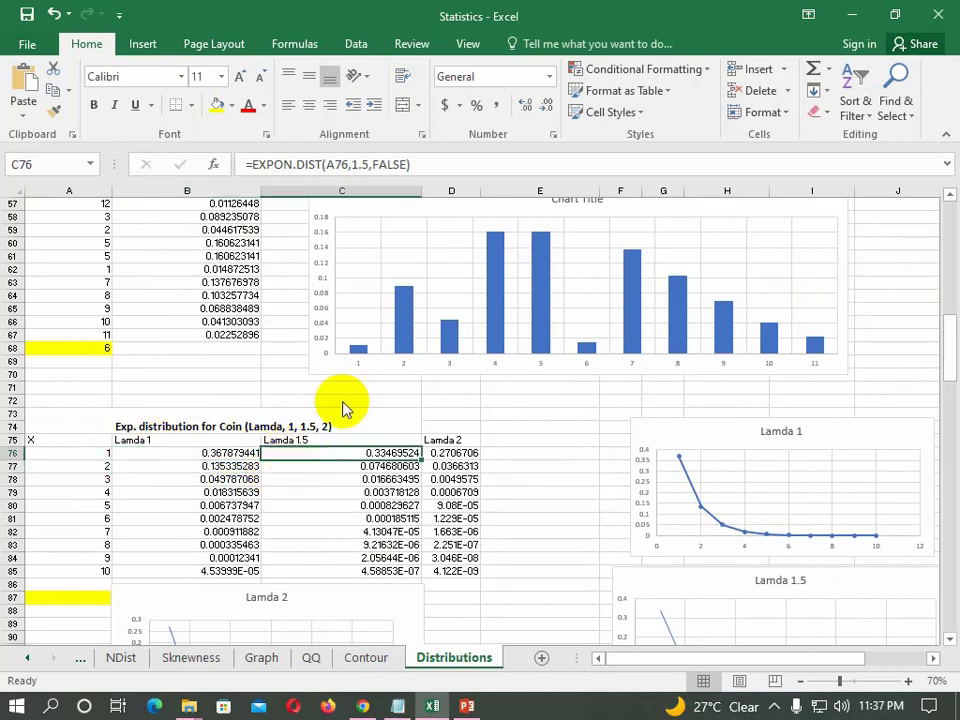
click(463, 171)
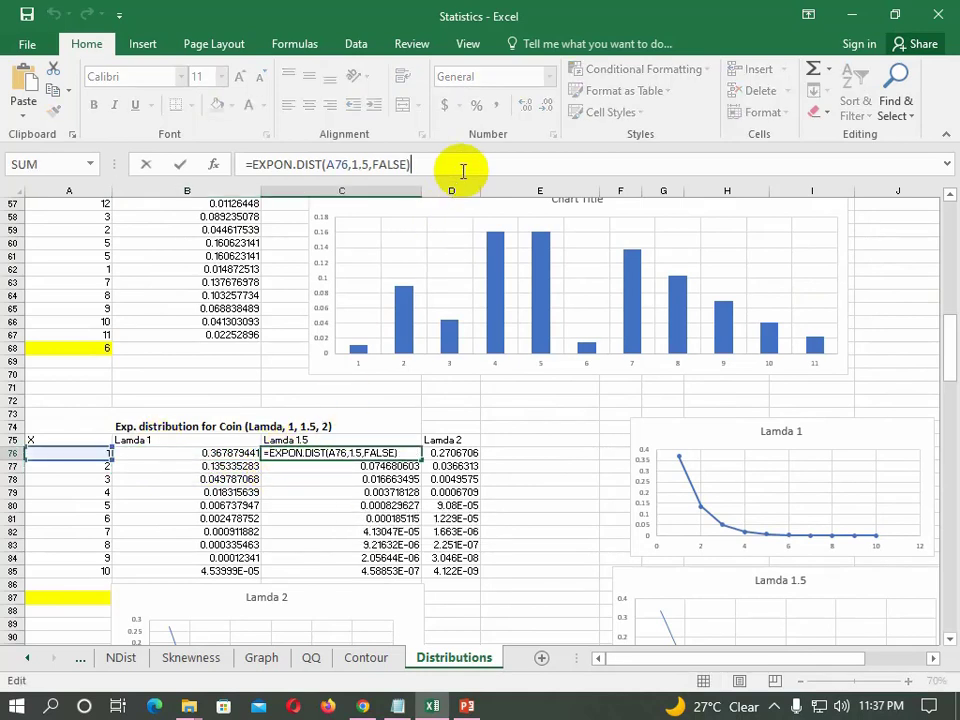
click(467, 456)
click(473, 163)
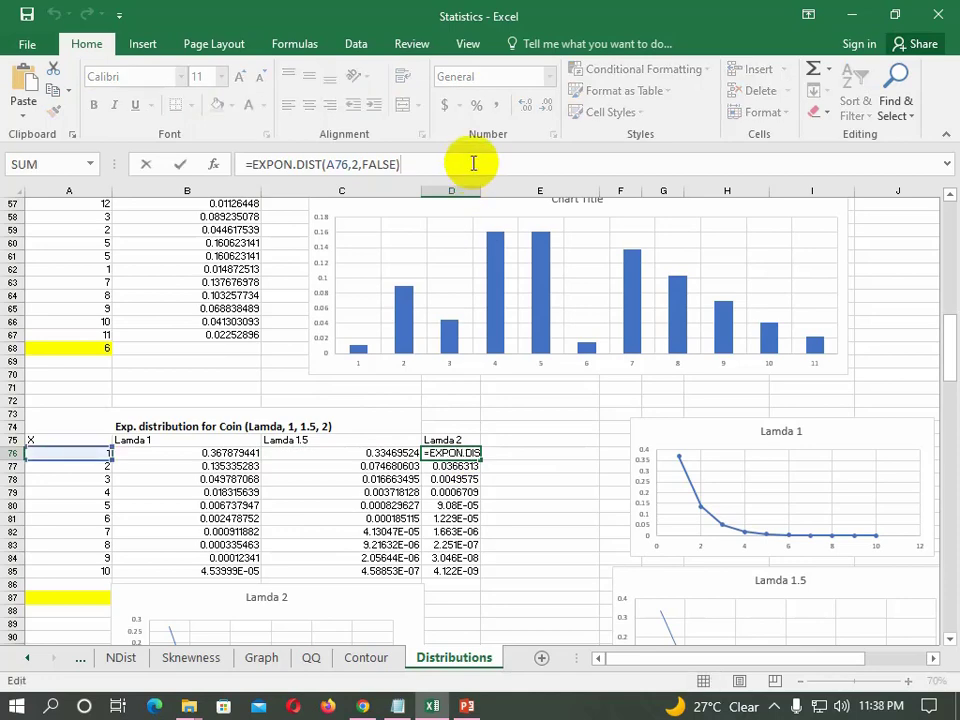
click(685, 443)
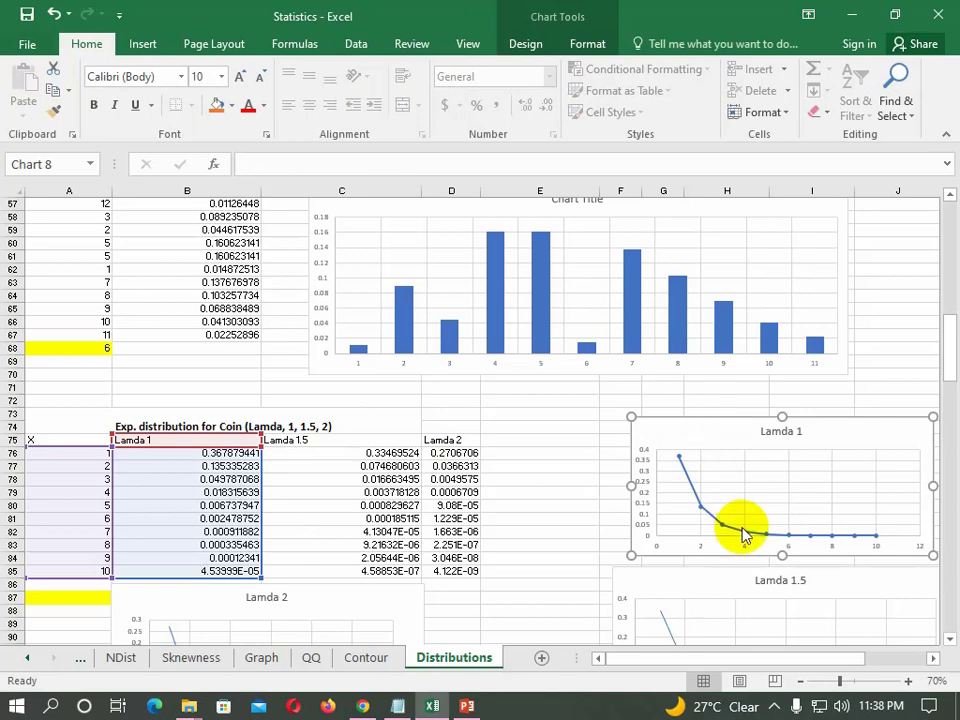
mouse_move(739, 525)
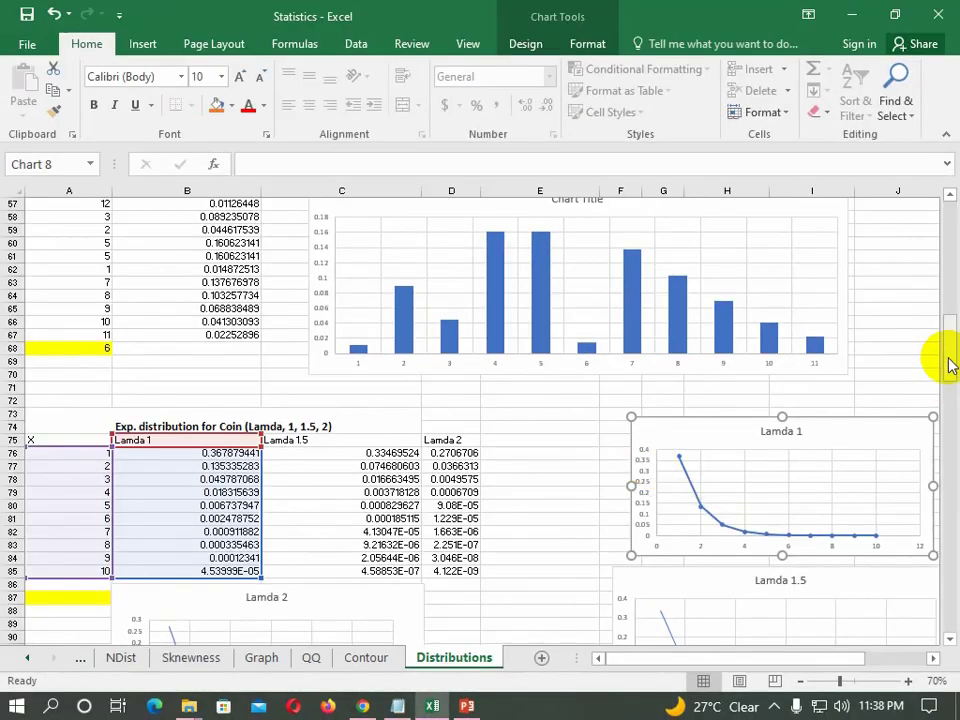
drag(950, 365, 943, 386)
click(722, 432)
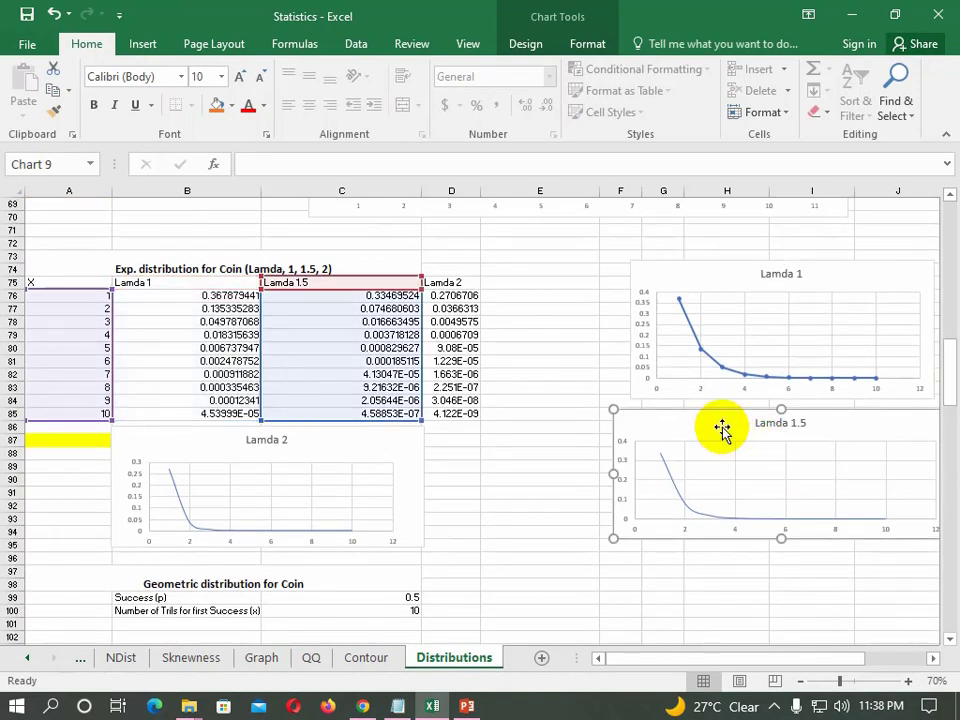
click(350, 450)
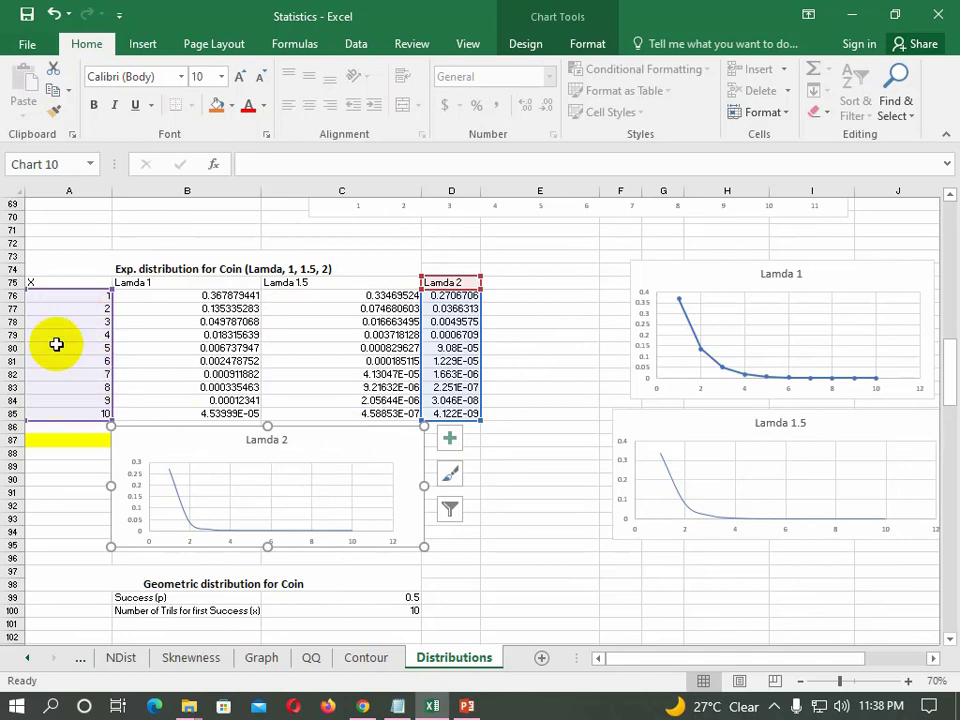
click(678, 425)
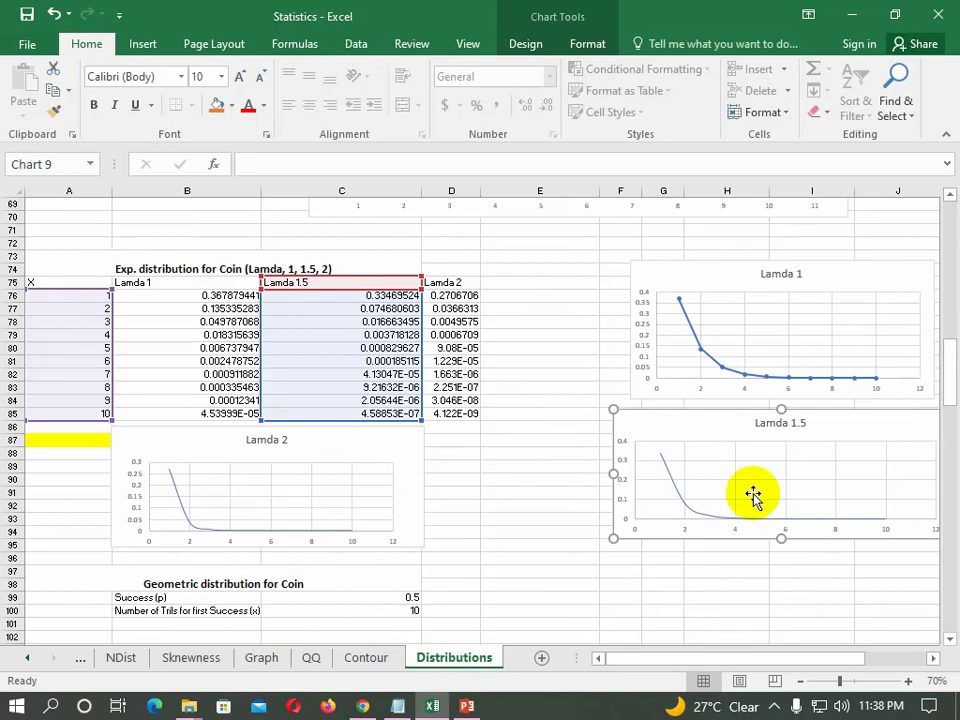
drag(947, 354, 949, 390)
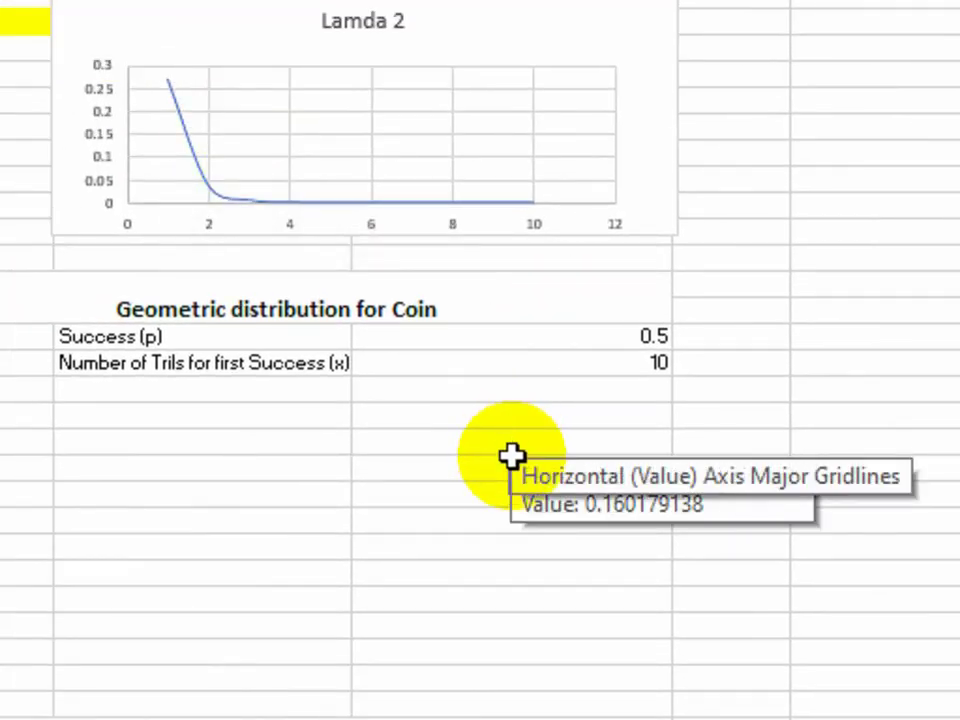
click(510, 468)
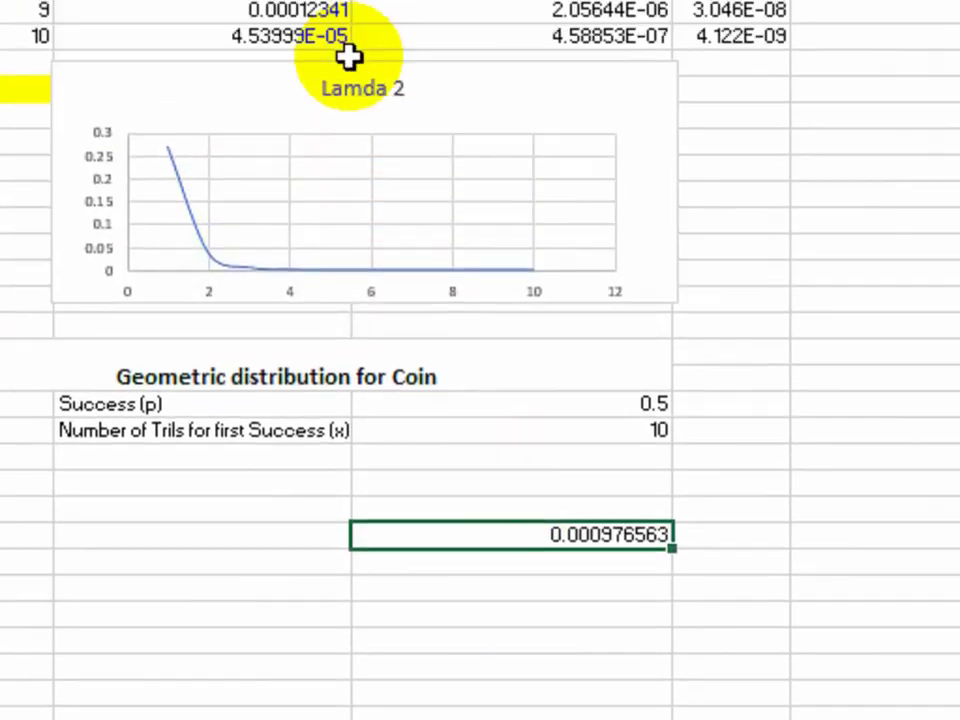